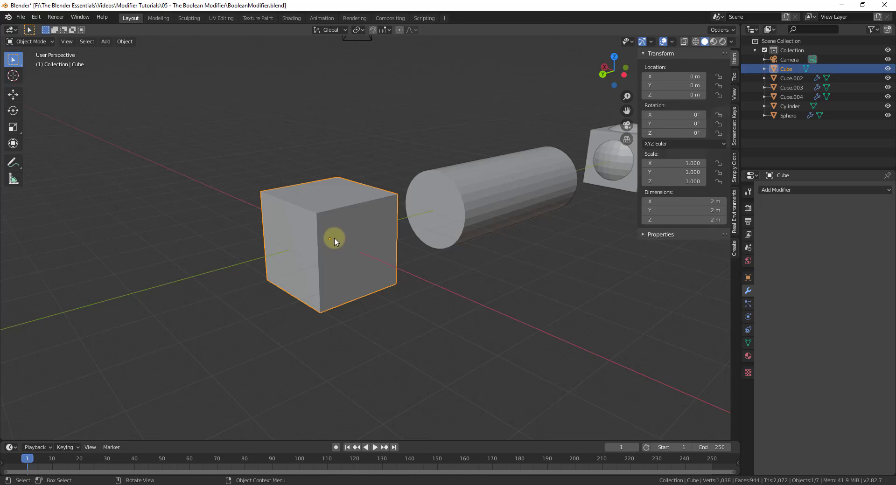
Snap the 3D cursor to the large cube's centre and add a new mesh cube there.
{"action": "middle_click_drag", "start_coordinate": [334, 237], "coordinate": [338, 246]}
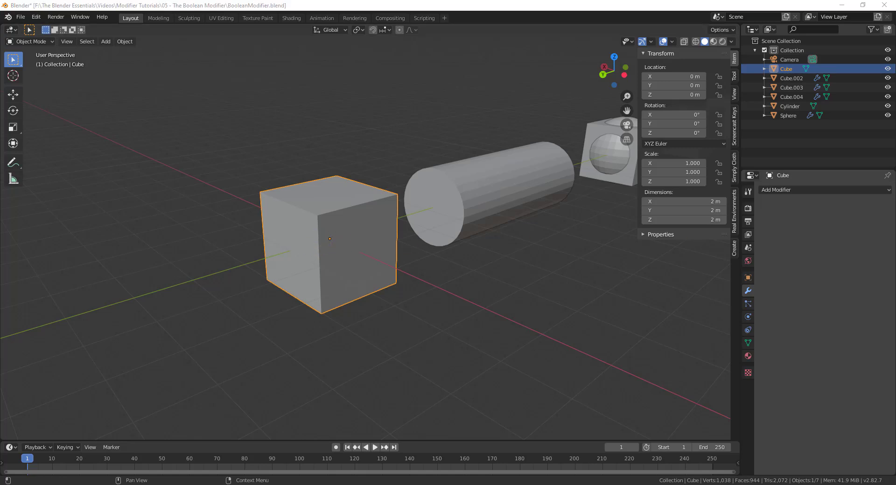
{"action": "middle_click_drag", "start_coordinate": [368, 262], "coordinate": [371, 270]}
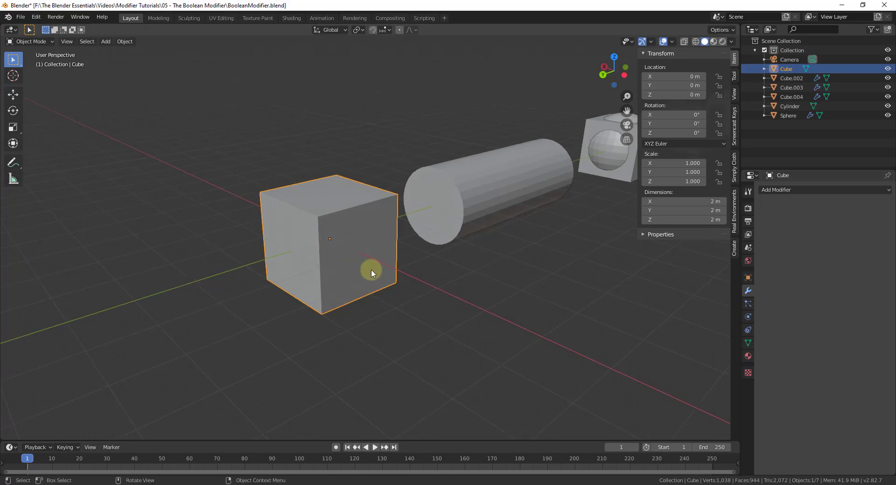
{"action": "key", "text": "shift+s"}
{"action": "left_click", "coordinate": [312, 299]}
{"action": "key", "text": "shift+a"}
{"action": "mouse_move", "coordinate": [313, 297]}
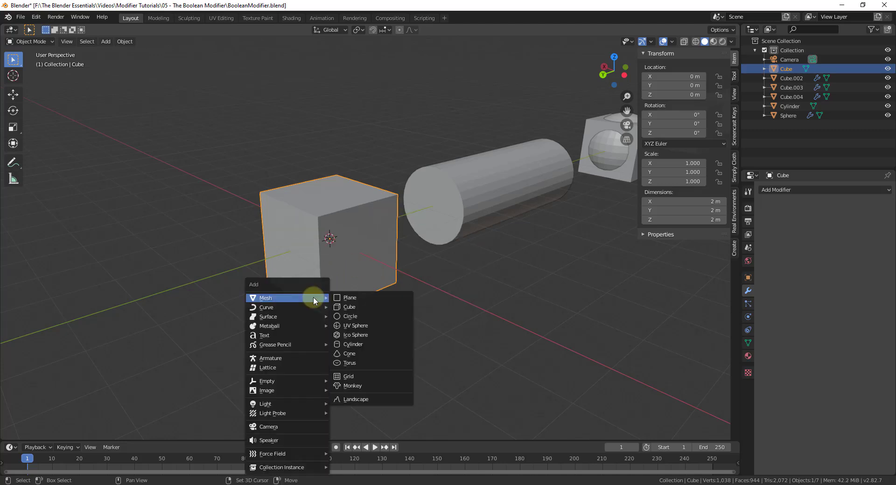
{"action": "left_click", "coordinate": [356, 308]}
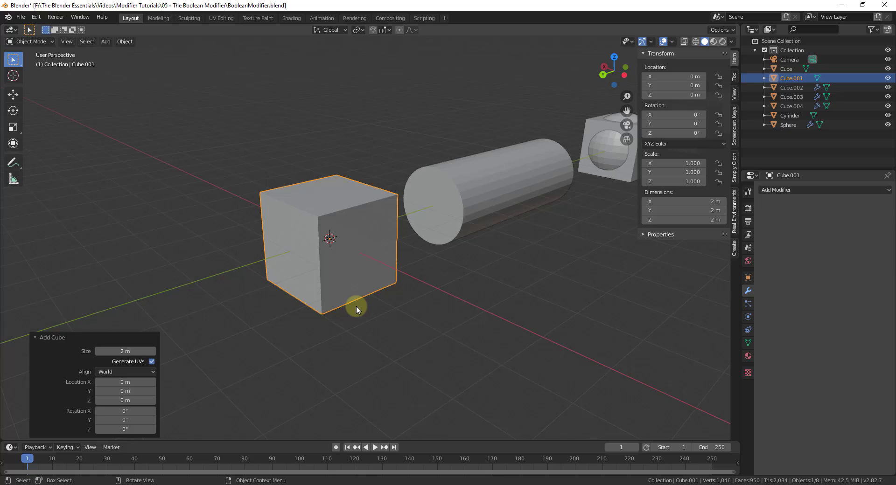
Scale the new cube to about 0.416 and move it about 0.98 m along Y, partly out of the large cube.
{"action": "key", "text": "s"}
{"action": "left_click", "coordinate": [337, 248]}
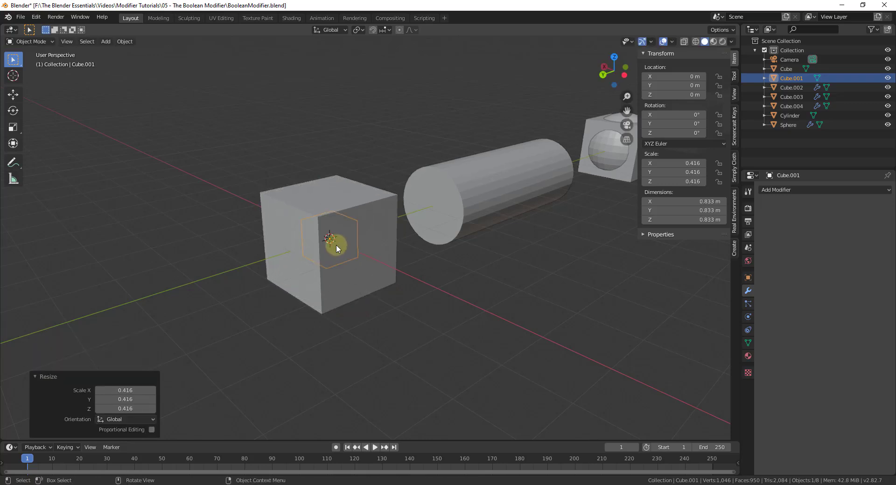
{"action": "key", "text": "g"}
{"action": "key", "text": "y"}
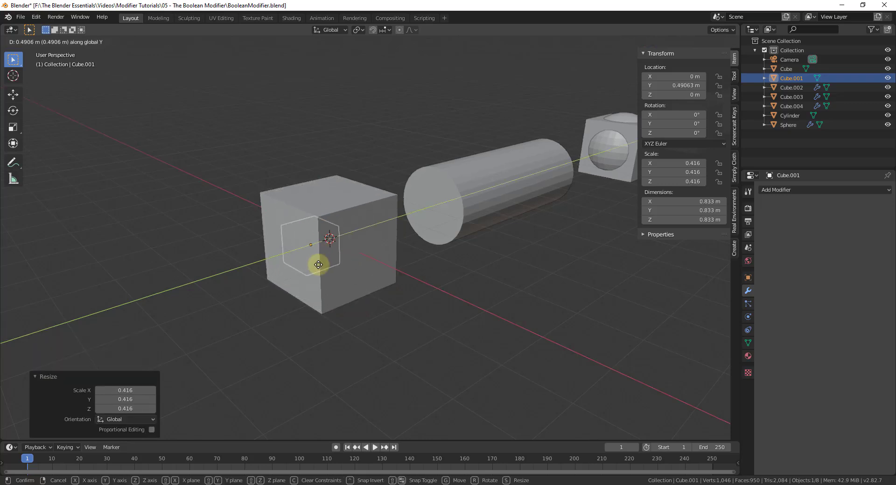
{"action": "left_click", "coordinate": [299, 270]}
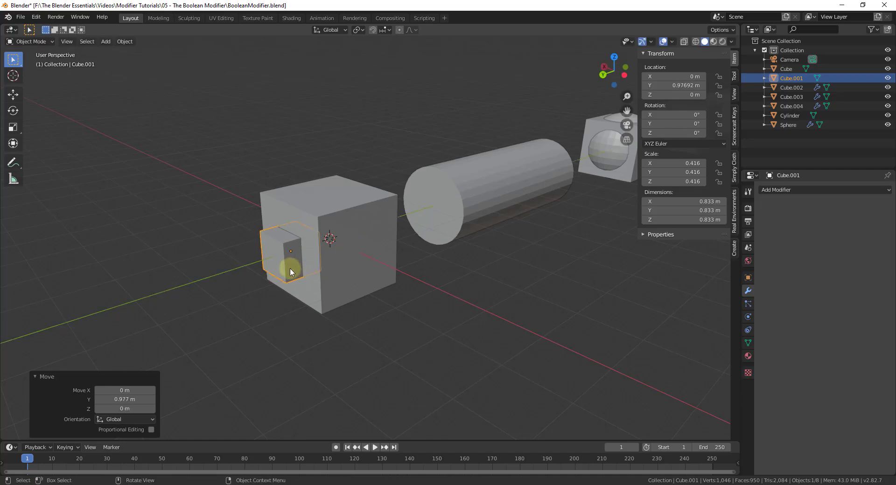
Add a Boolean modifier to the large cube, using the Difference operation with the small cube as its object.
{"action": "scroll", "coordinate": [290, 272], "scroll_direction": "up", "scroll_amount": 2}
{"action": "middle_click_drag", "start_coordinate": [290, 272], "coordinate": [331, 216]}
{"action": "left_click", "coordinate": [342, 193]}
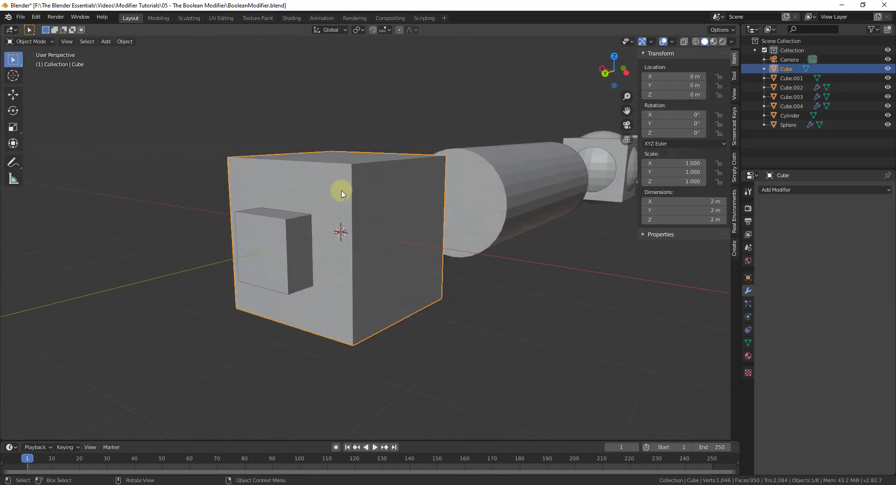
{"action": "left_click", "coordinate": [295, 245]}
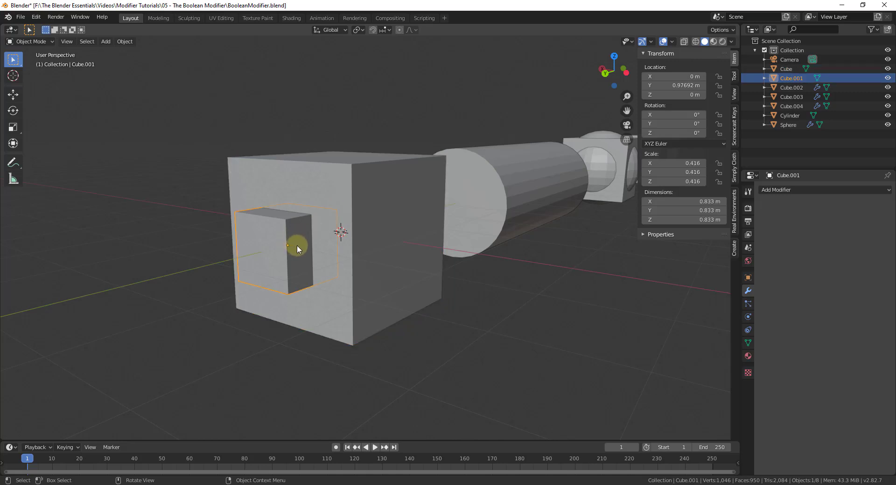
{"action": "left_click", "coordinate": [331, 178]}
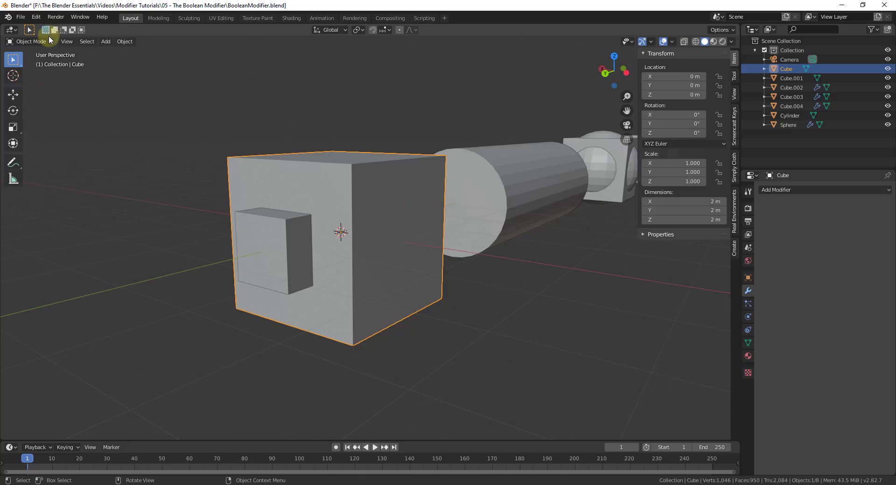
{"action": "left_click", "coordinate": [790, 189]}
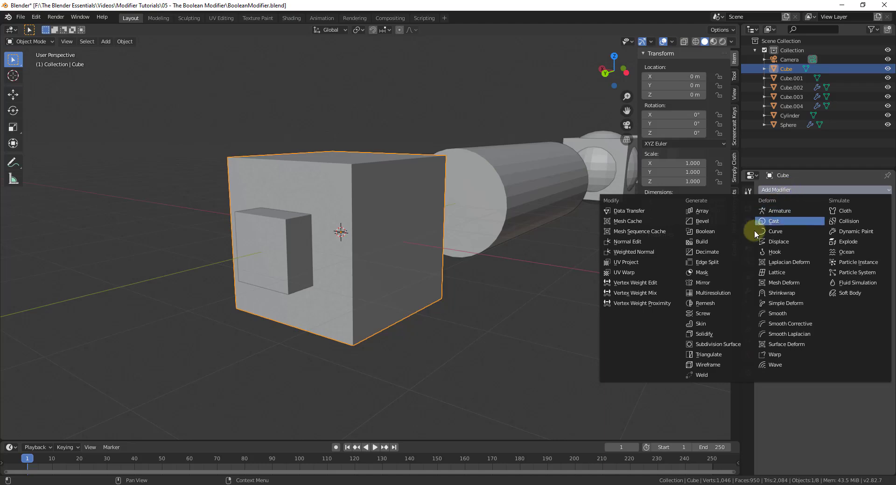
{"action": "left_click", "coordinate": [712, 231]}
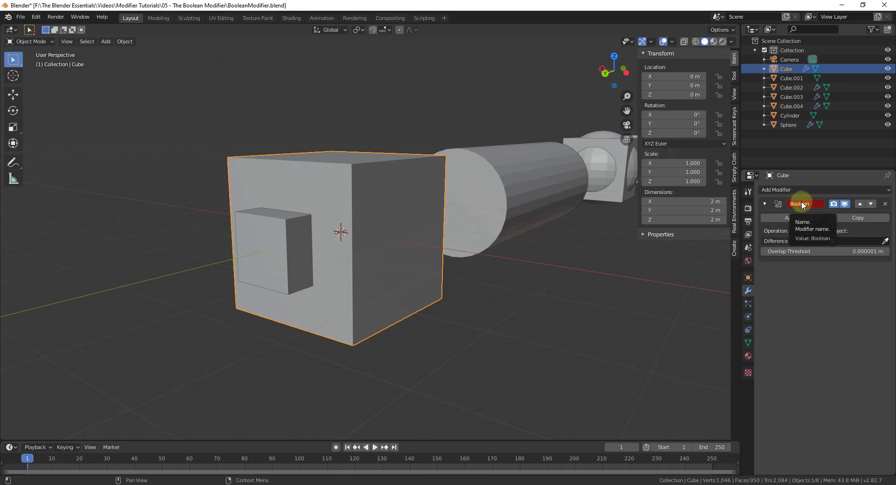
{"action": "left_click", "coordinate": [885, 244]}
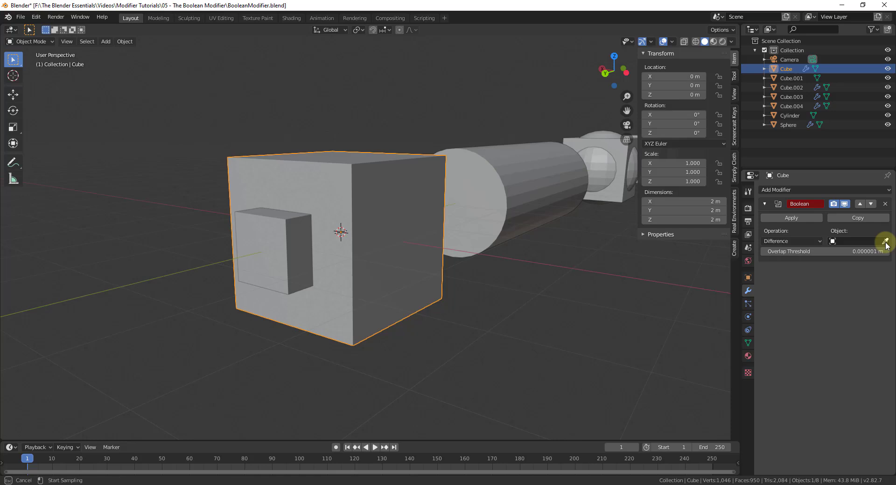
{"action": "left_click", "coordinate": [256, 238]}
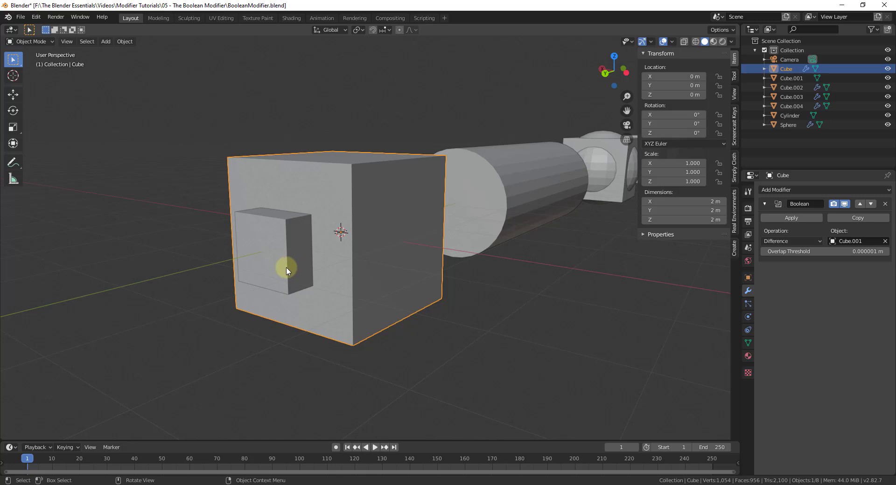
Temporarily hide the small cube to inspect the cut in the large cube, and unhide it.
{"action": "left_click", "coordinate": [275, 250]}
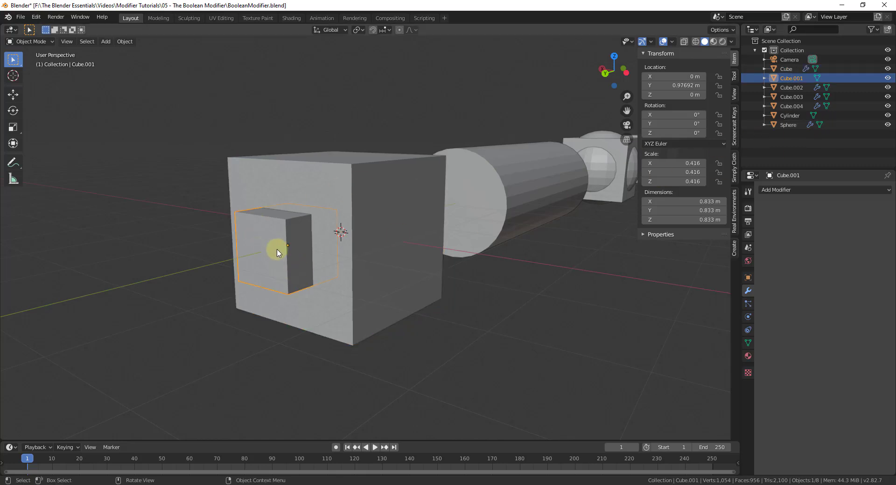
{"action": "left_click", "coordinate": [886, 79]}
{"action": "middle_click_drag", "start_coordinate": [290, 240], "coordinate": [230, 276]}
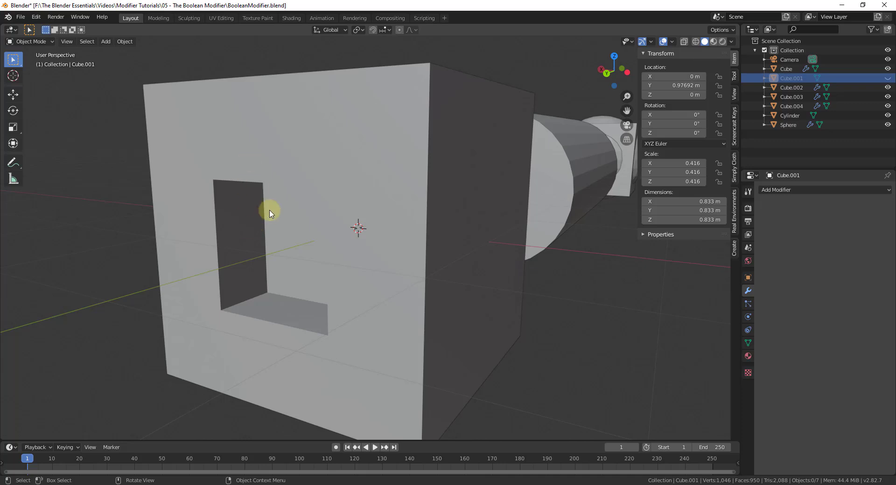
{"action": "left_click", "coordinate": [887, 78]}
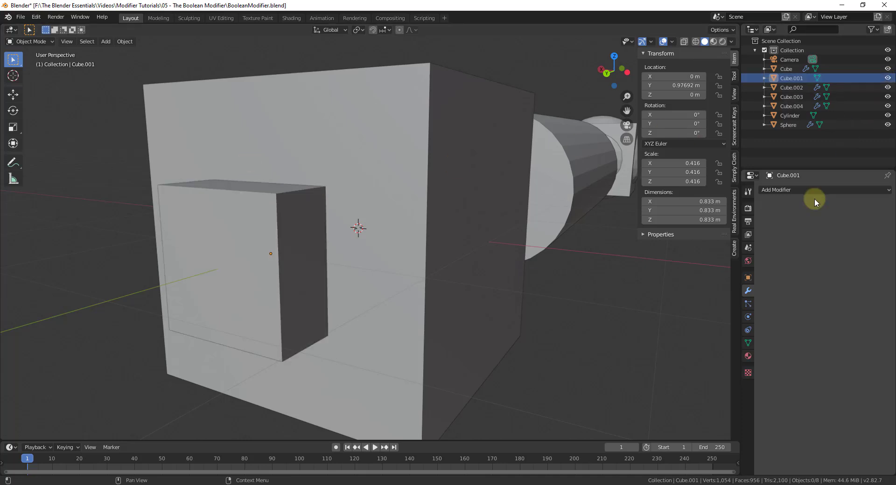
Set the small cube's viewport display to Wire.
{"action": "left_click", "coordinate": [238, 293]}
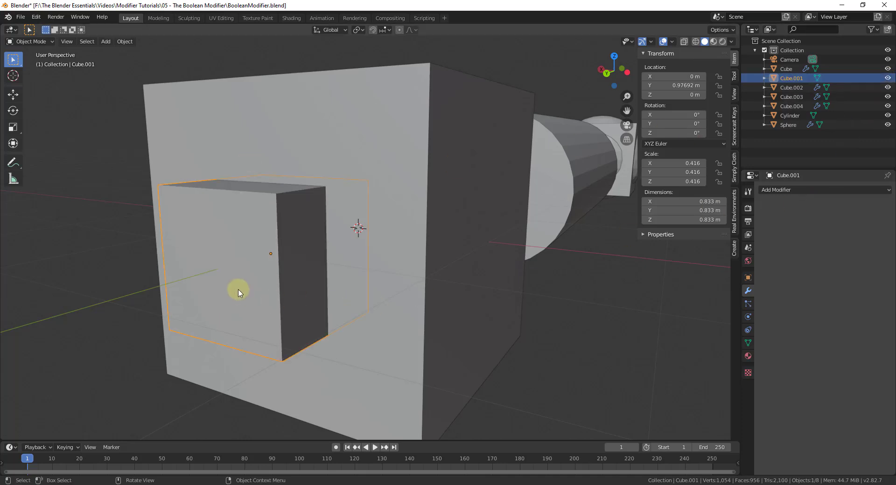
{"action": "left_click", "coordinate": [749, 278]}
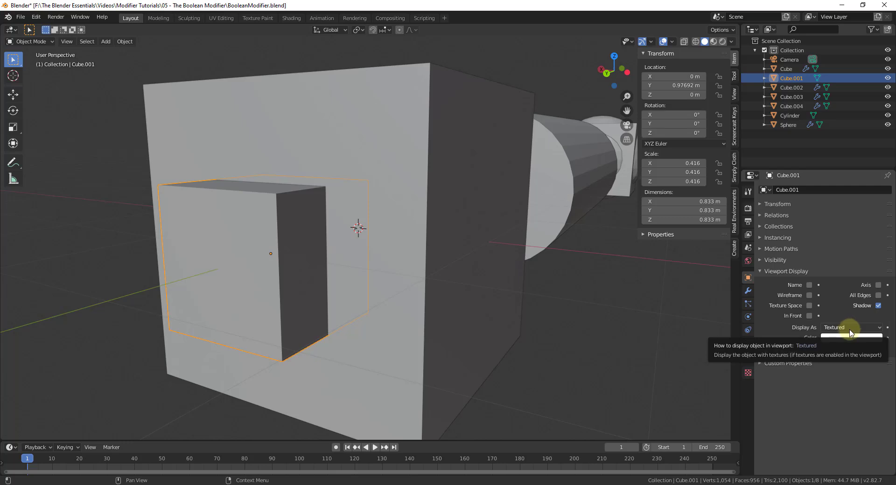
{"action": "left_click", "coordinate": [852, 328]}
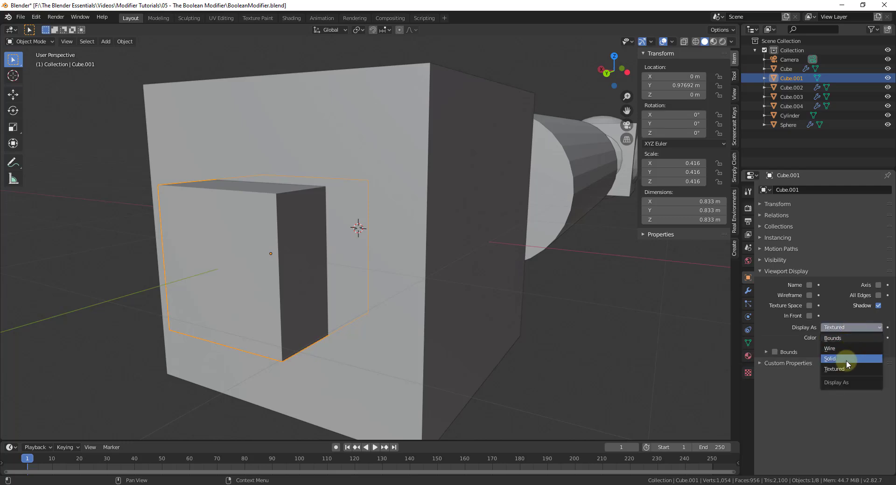
{"action": "left_click", "coordinate": [837, 348]}
Stretch the wireframe cutter cube along Z to about 3.1 m so it cuts through the large cube's full height.
{"action": "scroll", "coordinate": [340, 223], "scroll_direction": "down", "scroll_amount": 3}
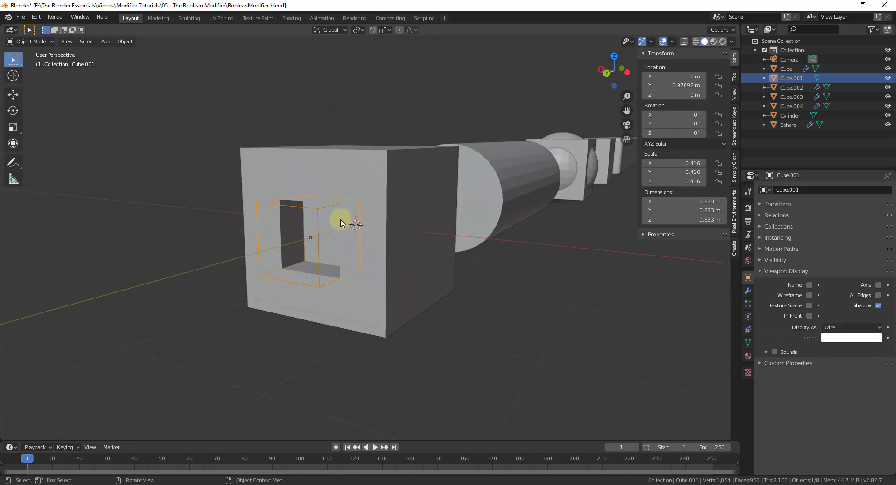
{"action": "middle_click_drag", "start_coordinate": [340, 223], "coordinate": [284, 202]}
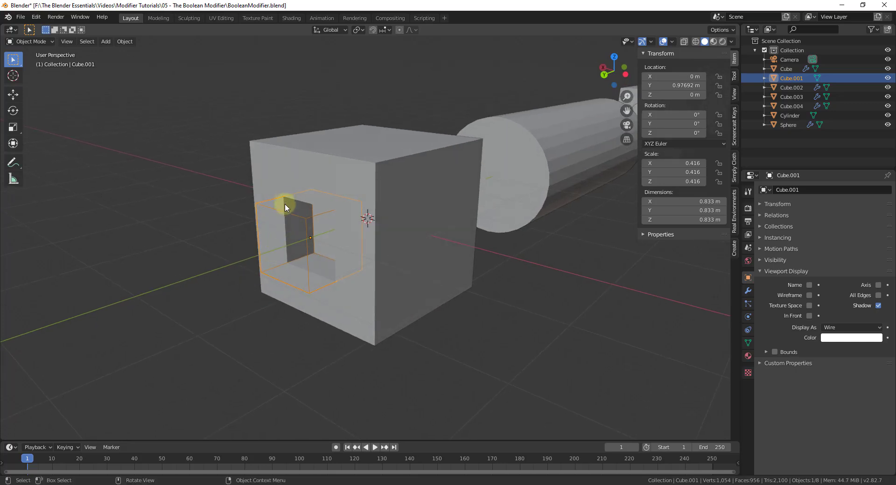
{"action": "left_click", "coordinate": [306, 223]}
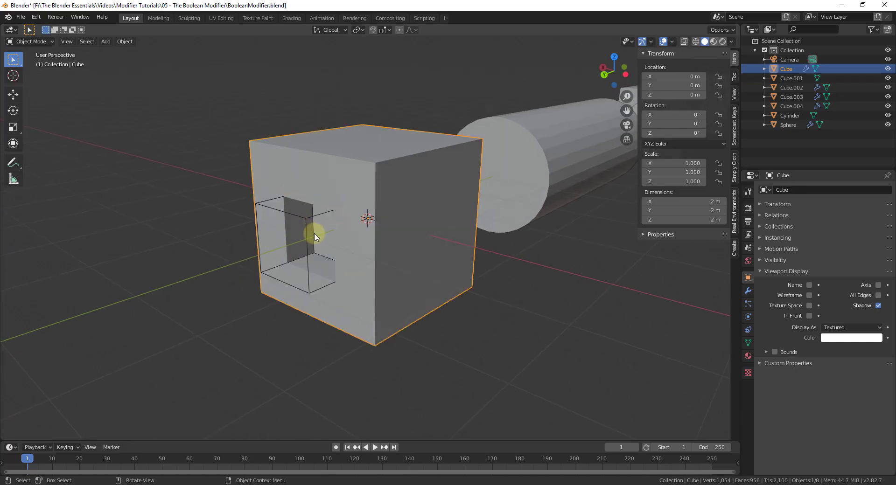
{"action": "mouse_move", "coordinate": [310, 230]}
{"action": "middle_mouse_down"}
{"action": "mouse_move", "coordinate": [362, 168]}
{"action": "mouse_move", "coordinate": [327, 229]}
{"action": "middle_mouse_up"}
{"action": "left_click", "coordinate": [307, 222]}
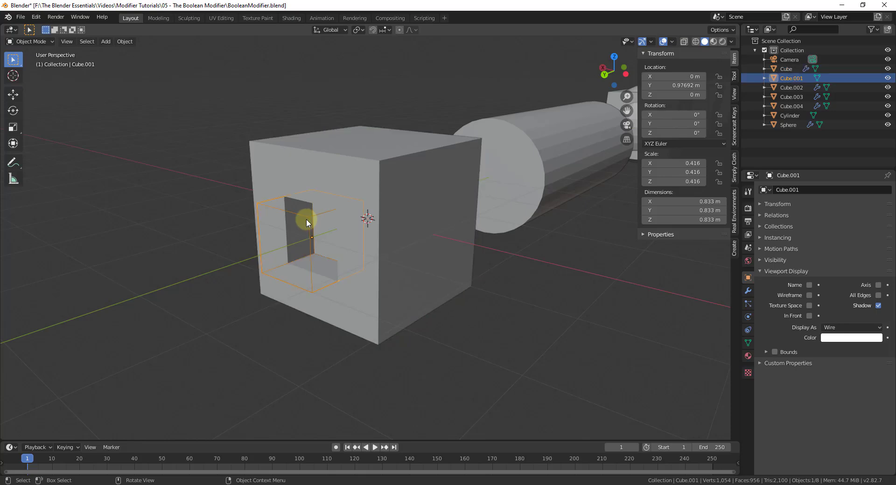
{"action": "key", "text": "s"}
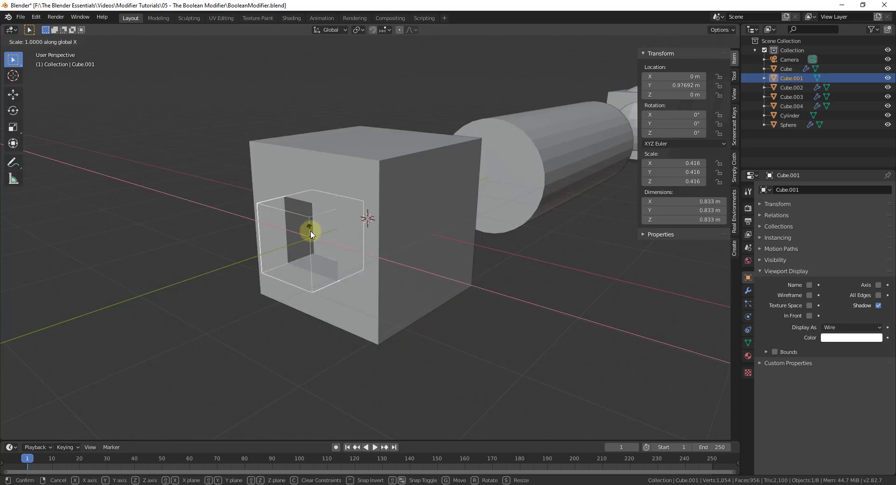
{"action": "key", "text": "z"}
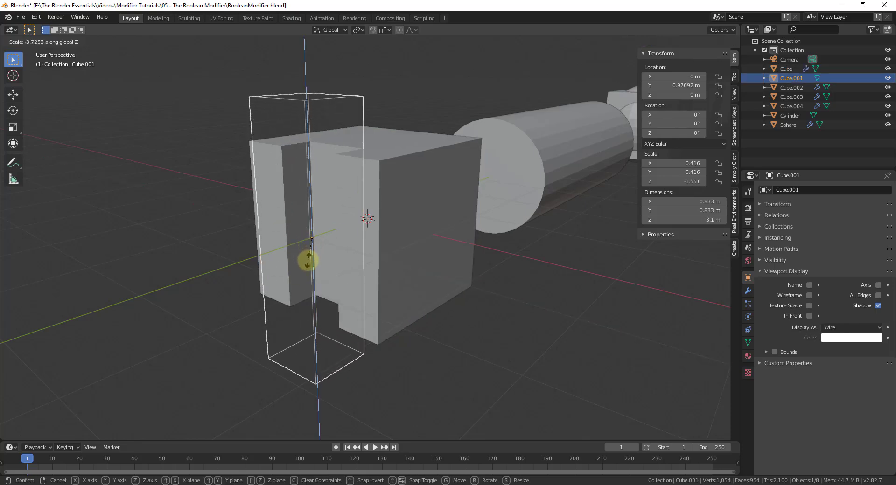
{"action": "left_click", "coordinate": [306, 260]}
Raise the cutter about 1.65 m along Z and shift it about 0.08 m inward along negative Y.
{"action": "middle_click_drag", "start_coordinate": [359, 216], "coordinate": [271, 208]}
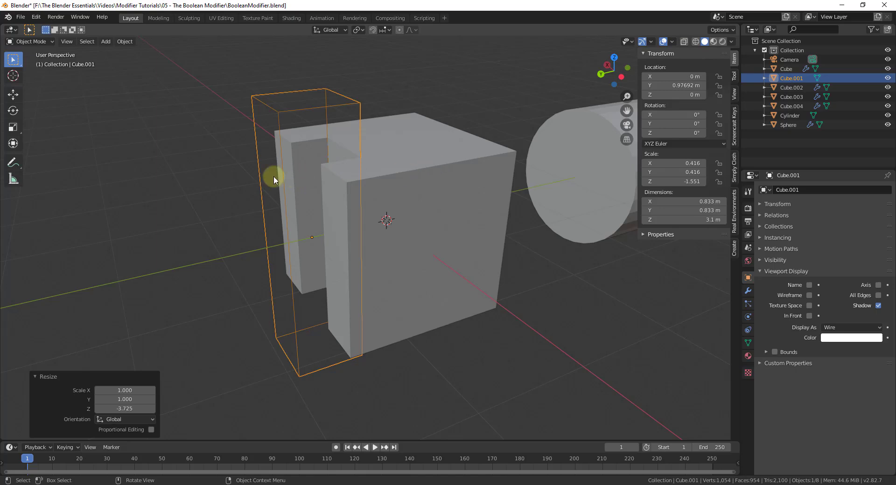
{"action": "middle_click_drag", "start_coordinate": [320, 217], "coordinate": [318, 182]}
{"action": "key", "text": "g"}
{"action": "key", "text": "z"}
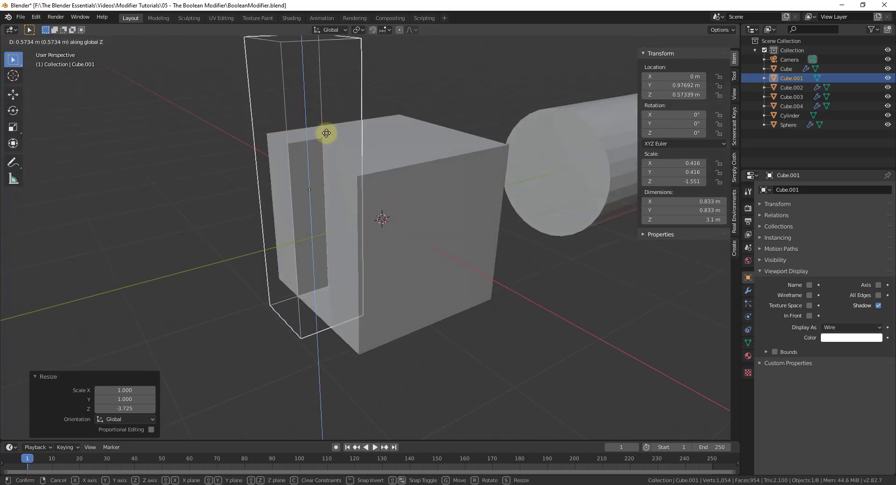
{"action": "left_click", "coordinate": [336, 36]}
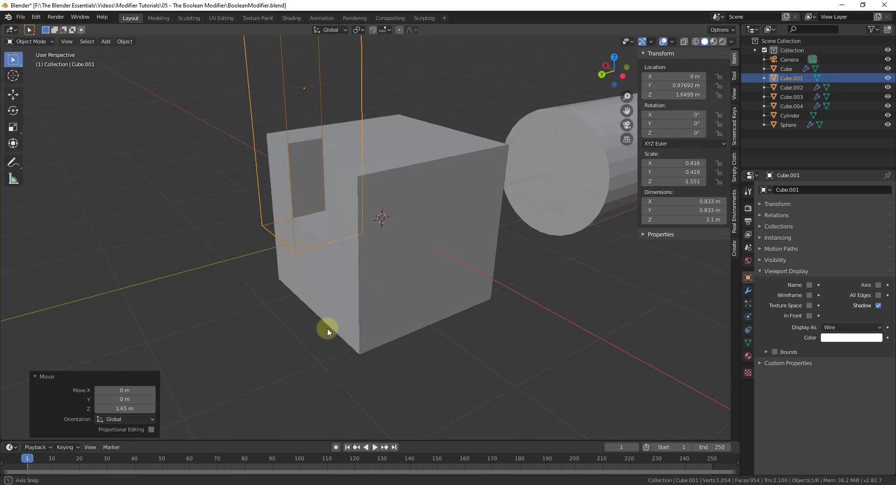
{"action": "middle_click_drag", "start_coordinate": [326, 329], "coordinate": [285, 272]}
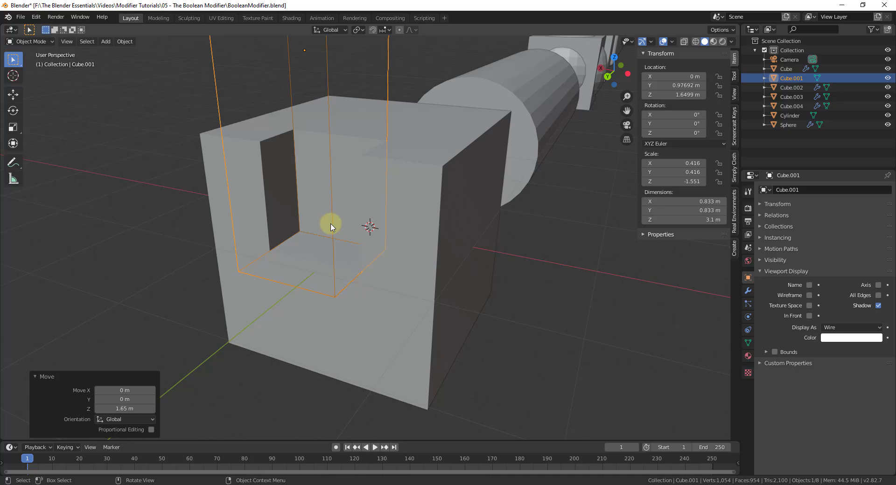
{"action": "scroll", "coordinate": [336, 227], "scroll_direction": "down", "scroll_amount": 3}
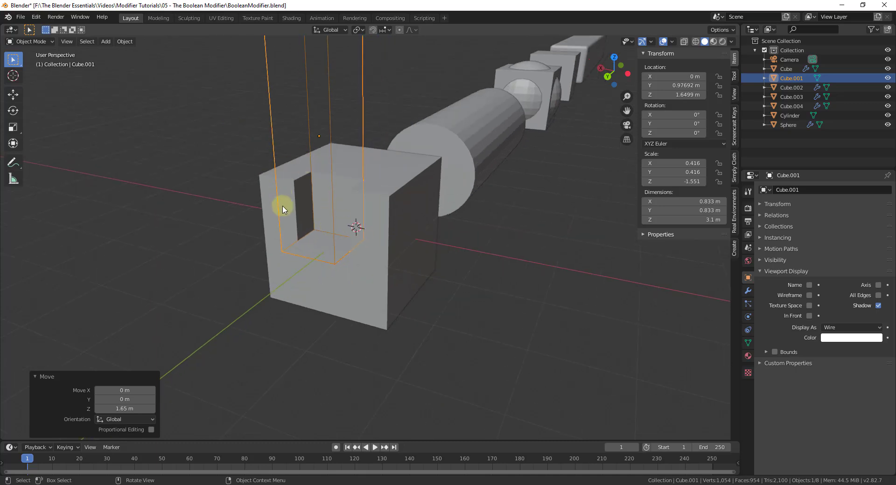
{"action": "key", "text": "g"}
{"action": "key", "text": "y"}
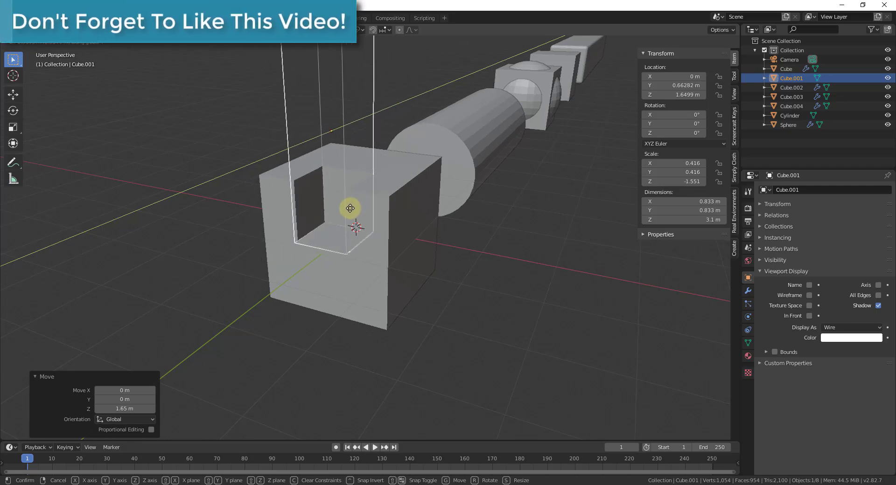
{"action": "left_click", "coordinate": [344, 215]}
Duplicate the cutter along Y to the opposite side of the large cube, and select the large cube.
{"action": "scroll", "coordinate": [315, 132], "scroll_direction": "up", "scroll_amount": 3}
{"action": "key", "text": "shift+d"}
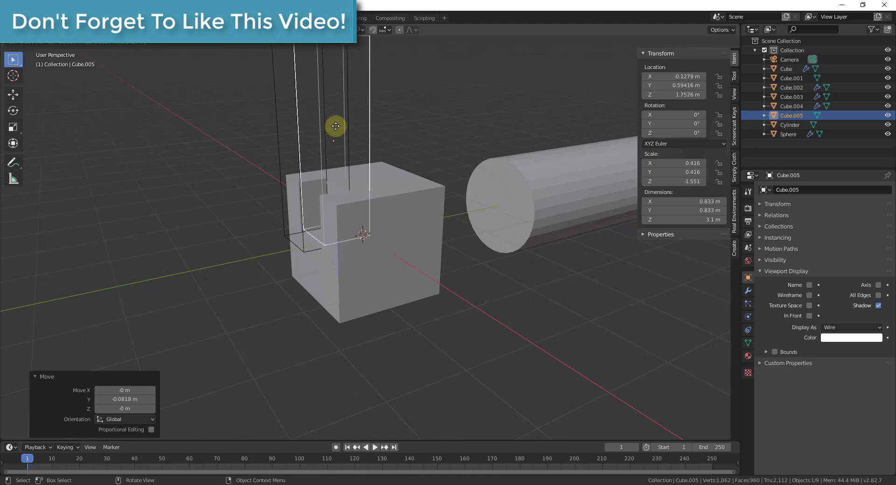
{"action": "key", "text": "y"}
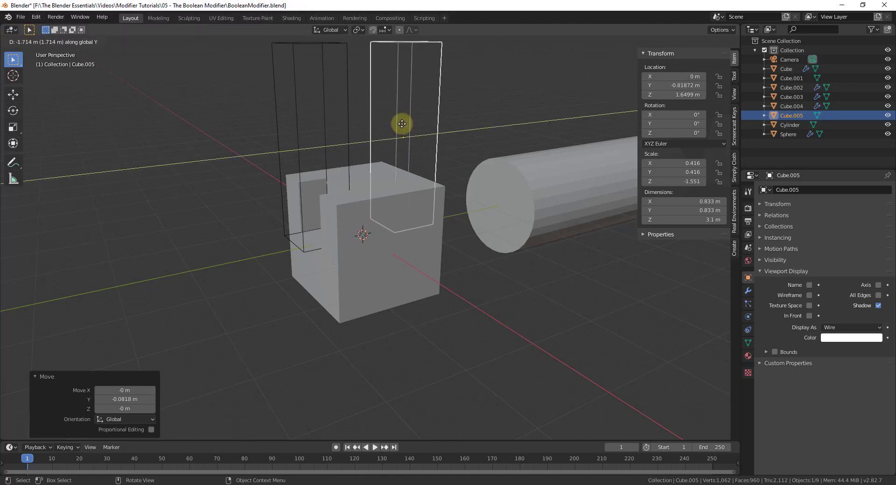
{"action": "left_click", "coordinate": [398, 123]}
{"action": "left_click", "coordinate": [387, 256]}
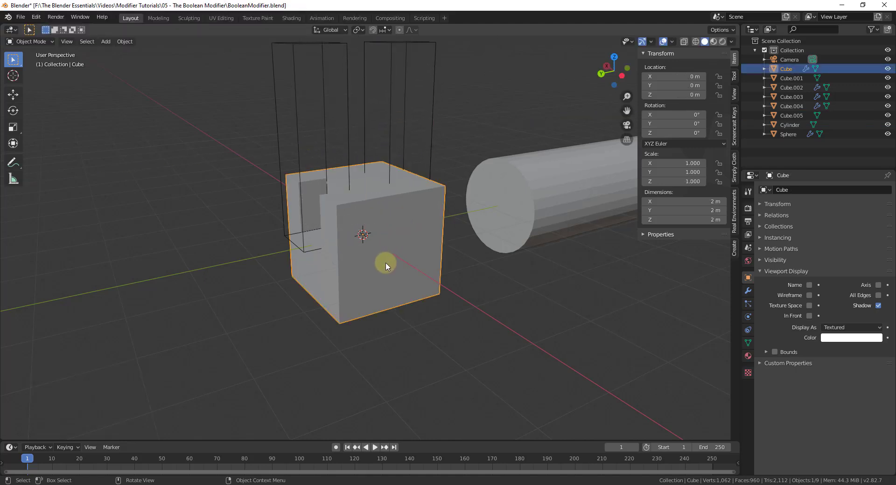
Add a second Boolean modifier to the large cube, set to Difference, with the duplicated cutter Cube.005 as its object.
{"action": "left_click", "coordinate": [747, 291]}
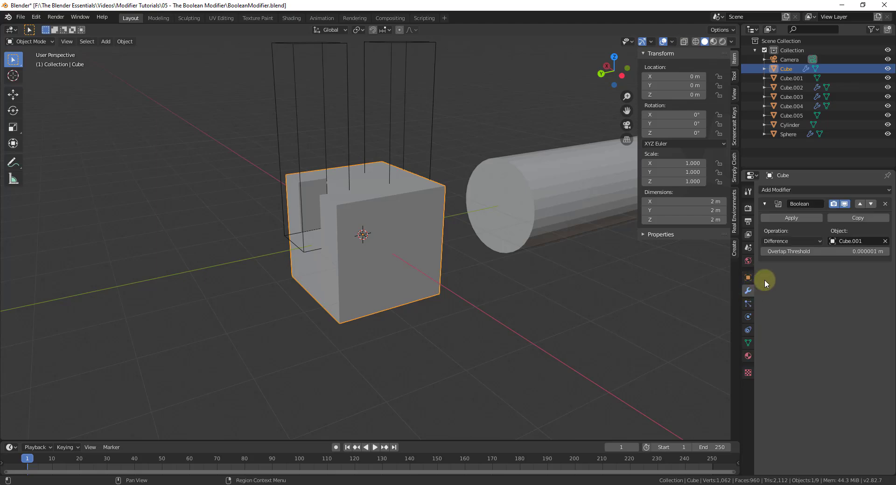
{"action": "left_click", "coordinate": [786, 188]}
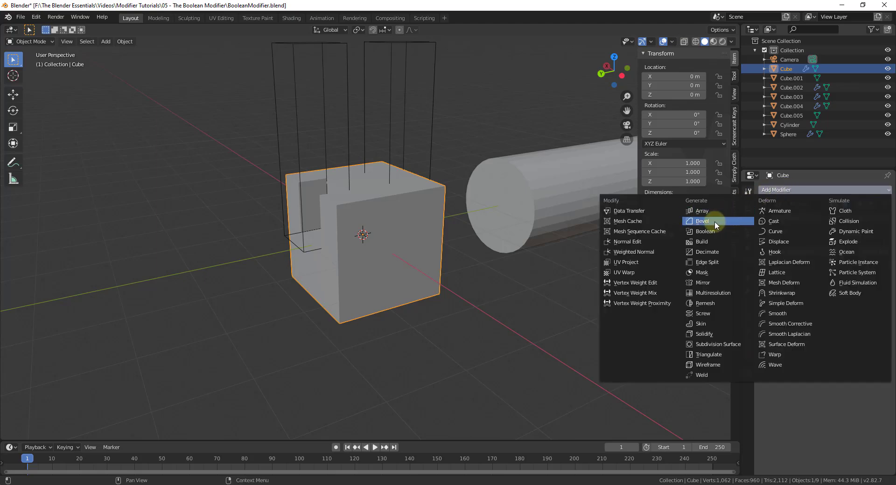
{"action": "left_click", "coordinate": [706, 231]}
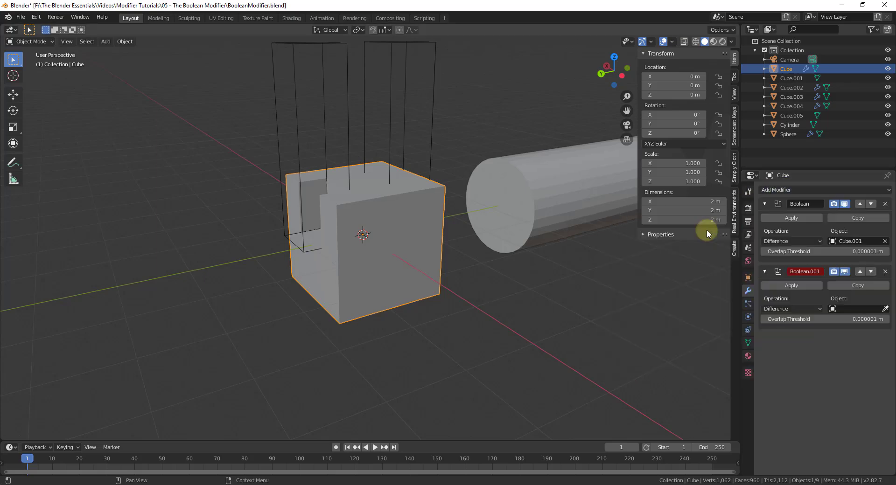
{"action": "left_click", "coordinate": [885, 308]}
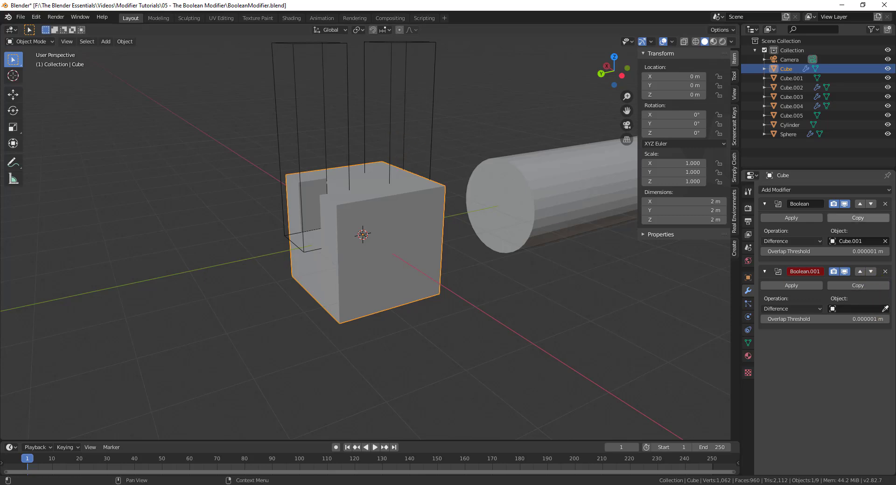
{"action": "left_click", "coordinate": [884, 308]}
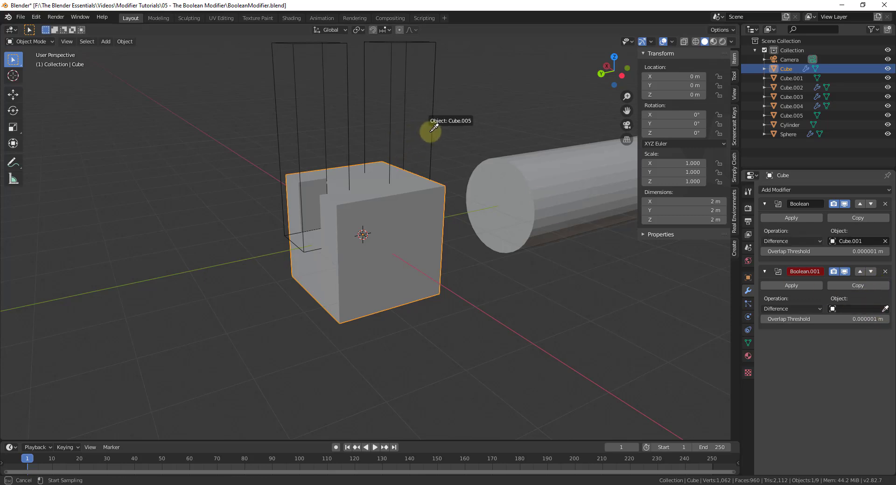
{"action": "left_click", "coordinate": [433, 128]}
Add a Bevel modifier to the large cube below its two Boolean modifiers.
{"action": "middle_click_drag", "start_coordinate": [448, 160], "coordinate": [406, 170]}
{"action": "scroll", "coordinate": [435, 164], "scroll_direction": "down", "scroll_amount": 2}
{"action": "scroll", "coordinate": [456, 154], "scroll_direction": "up", "scroll_amount": 2}
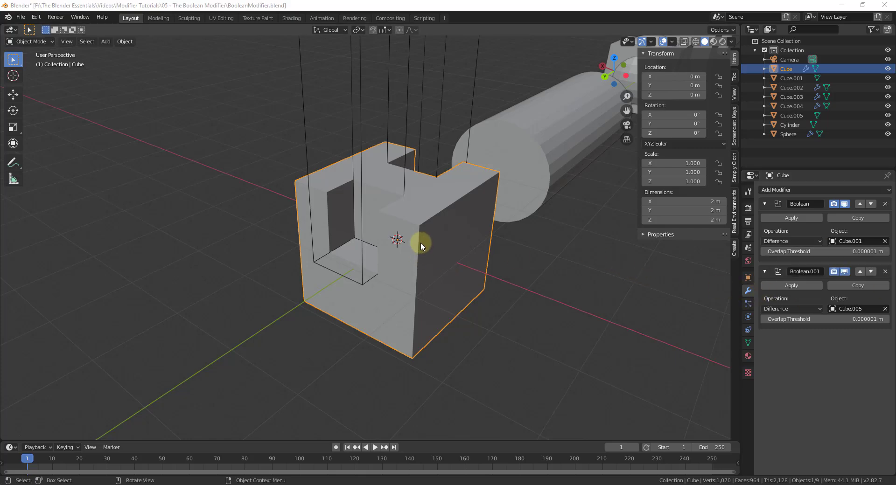
{"action": "middle_click_drag", "start_coordinate": [421, 242], "coordinate": [427, 225]}
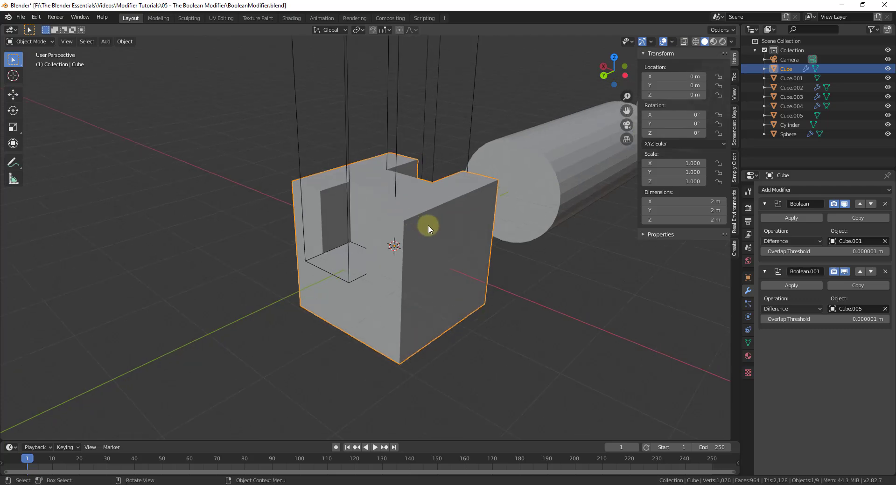
{"action": "scroll", "coordinate": [426, 226], "scroll_direction": "up", "scroll_amount": 2}
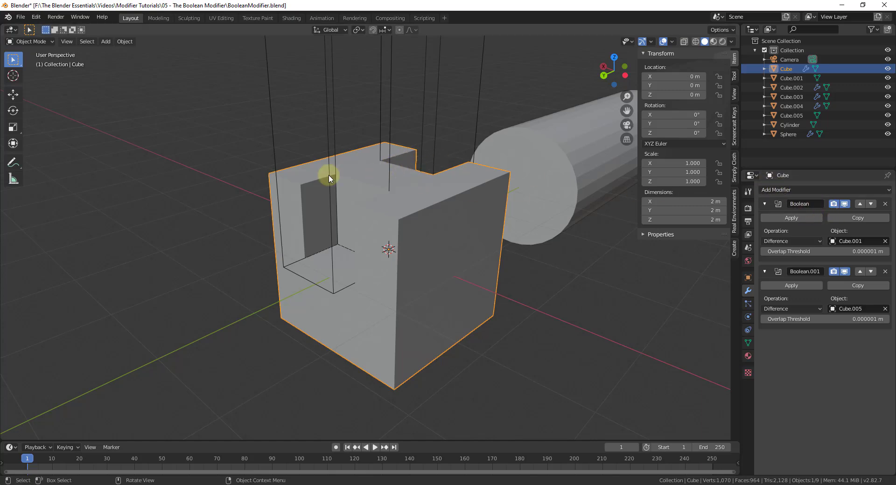
{"action": "left_click", "coordinate": [796, 190]}
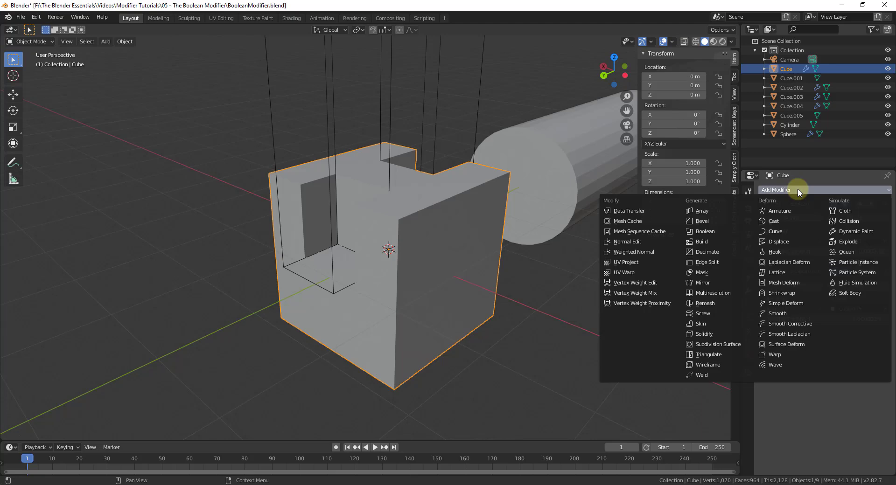
{"action": "left_click", "coordinate": [703, 225]}
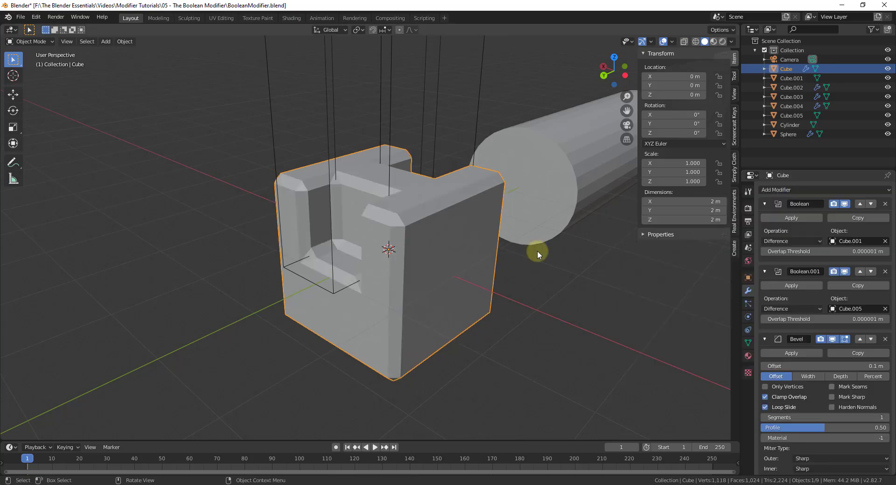
Move the cutter Cube.001 along negative X so that its notch opens through the large cube's corner.
{"action": "middle_click_drag", "start_coordinate": [322, 175], "coordinate": [513, 174]}
{"action": "scroll", "coordinate": [320, 180], "scroll_direction": "up", "scroll_amount": 3}
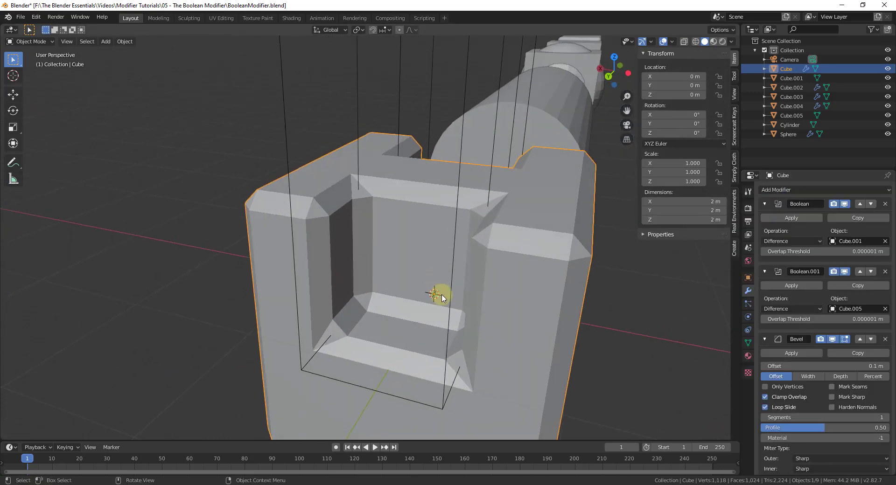
{"action": "scroll", "coordinate": [439, 285], "scroll_direction": "down", "scroll_amount": 2}
{"action": "scroll", "coordinate": [394, 224], "scroll_direction": "up", "scroll_amount": 3}
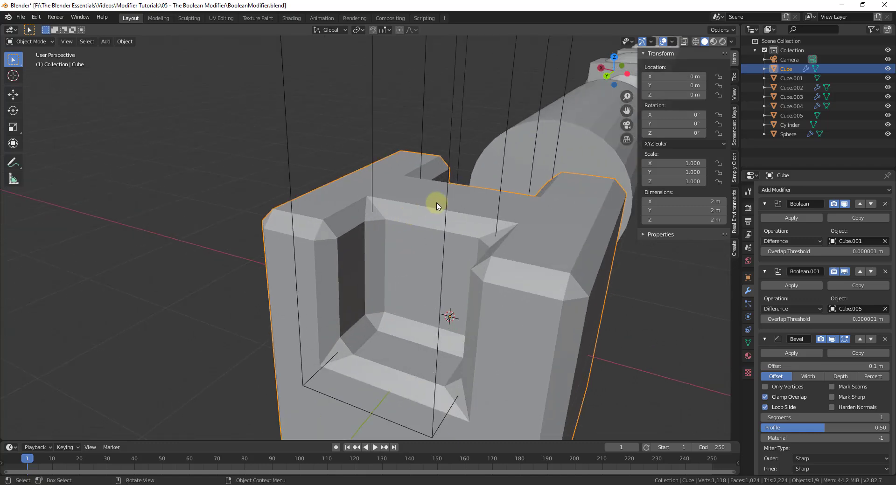
{"action": "left_click", "coordinate": [446, 205]}
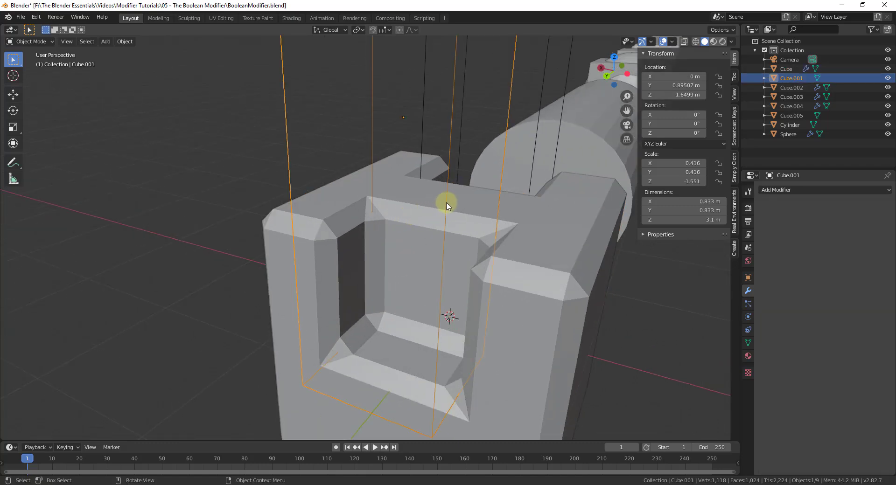
{"action": "key", "text": "g"}
{"action": "key", "text": "x"}
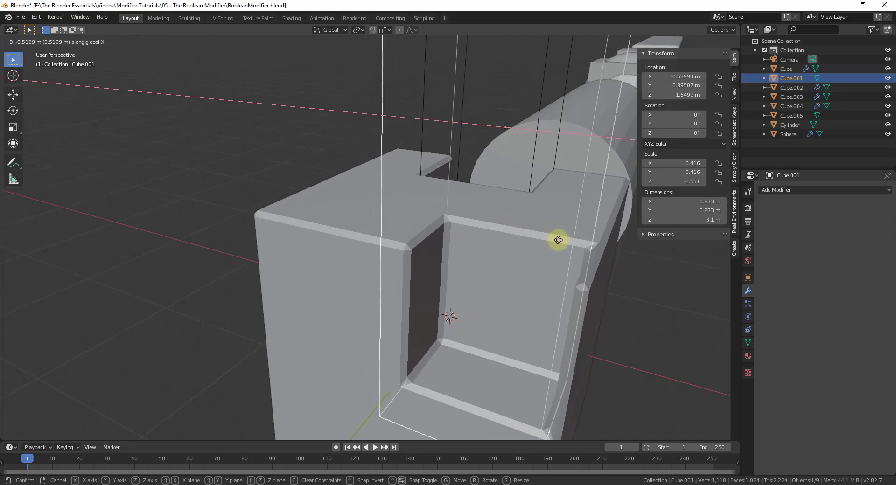
{"action": "left_click", "coordinate": [576, 253]}
Select the large cube and set its Bevel offset to 0.05 m.
{"action": "left_click", "coordinate": [391, 321]}
{"action": "middle_click_drag", "start_coordinate": [391, 321], "coordinate": [486, 252]}
{"action": "scroll", "coordinate": [449, 268], "scroll_direction": "down", "scroll_amount": 4}
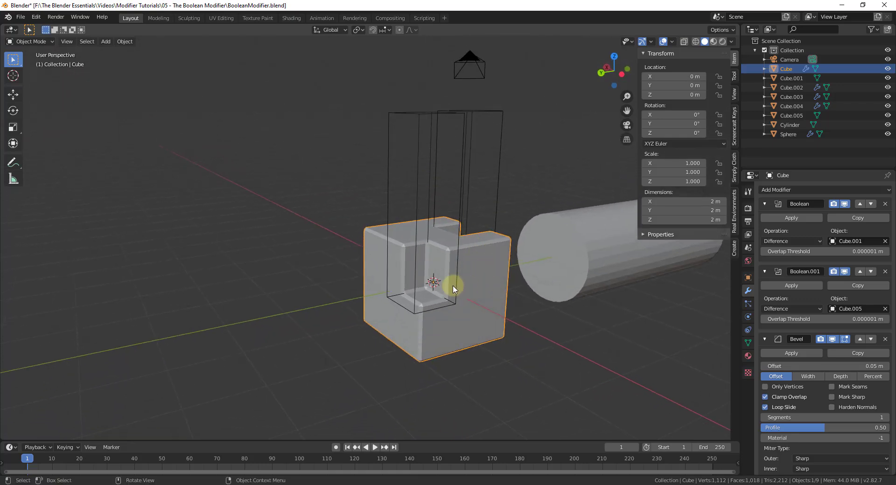
{"action": "scroll", "coordinate": [462, 262], "scroll_direction": "up", "scroll_amount": 3}
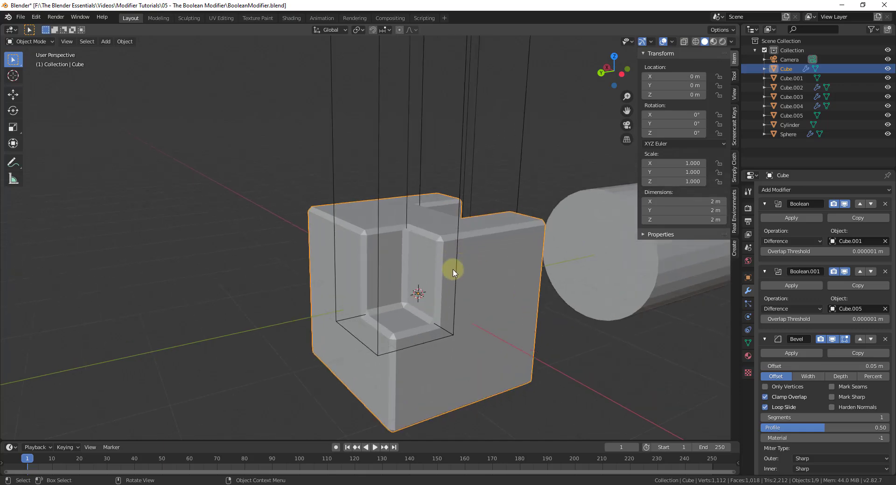
Select the long horizontal cylinder and snap the 3D cursor to its origin.
{"action": "scroll", "coordinate": [376, 260], "scroll_direction": "down", "scroll_amount": 5}
{"action": "middle_click_drag", "start_coordinate": [344, 252], "coordinate": [496, 218]}
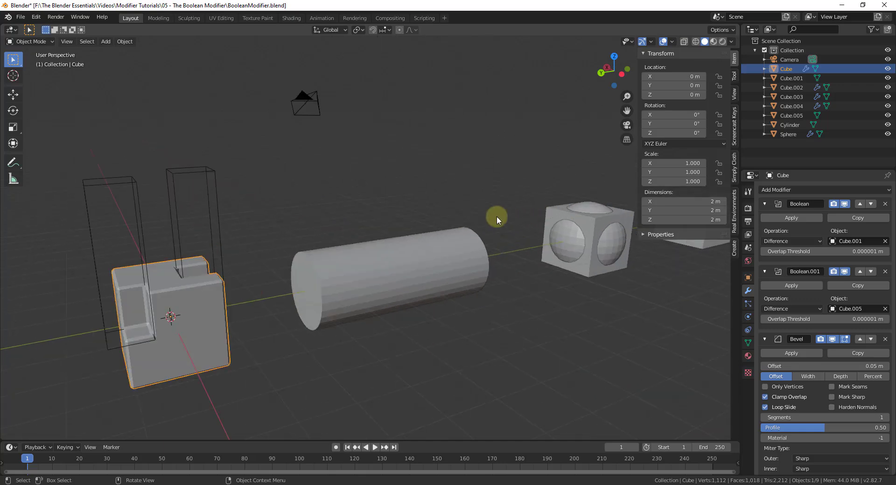
{"action": "mouse_move", "coordinate": [393, 265]}
{"action": "middle_mouse_down"}
{"action": "mouse_move", "coordinate": [406, 260]}
{"action": "mouse_move", "coordinate": [399, 267]}
{"action": "middle_mouse_up"}
{"action": "left_click", "coordinate": [395, 272]}
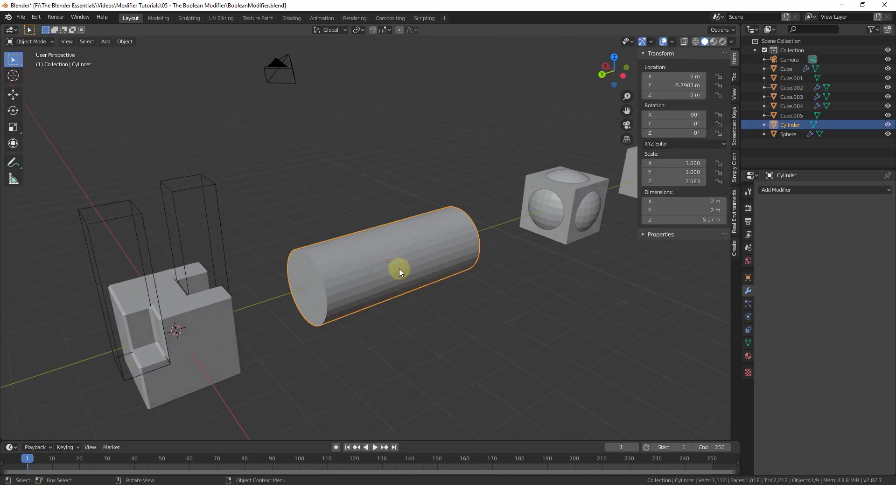
{"action": "key", "text": "shift+s"}
{"action": "left_click", "coordinate": [344, 296]}
{"action": "key", "text": "shift+s"}
{"action": "left_click", "coordinate": [373, 324]}
Add a mesh cylinder at the 3D cursor and rotate it 90° about Y.
{"action": "key", "text": "shift+a"}
{"action": "mouse_move", "coordinate": [404, 298]}
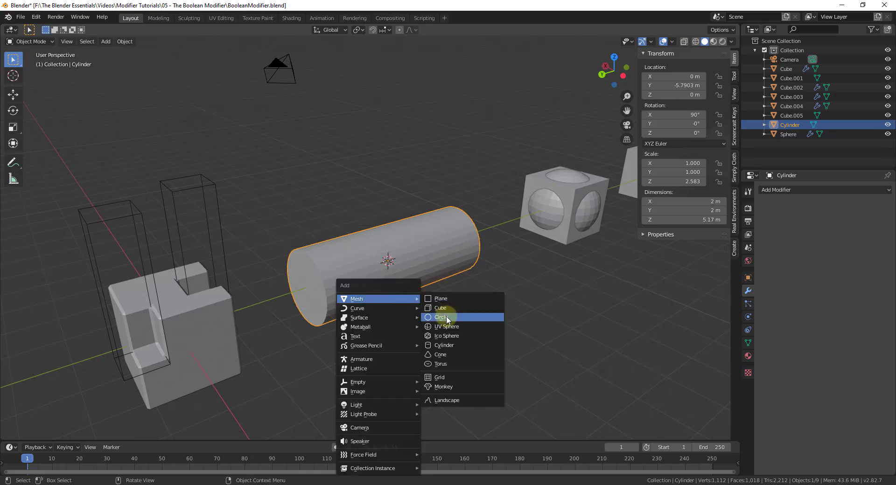
{"action": "left_click", "coordinate": [443, 345]}
{"action": "key", "text": "r"}
{"action": "key", "text": "y"}
{"action": "key", "text": "9"}
{"action": "key", "text": "0"}
{"action": "key", "text": "Return"}
Scale the new cylinder uniformly to about 0.356 and stretch it lengthwise to about 6.4 m so it passes through the large cylinder.
{"action": "key", "text": "s"}
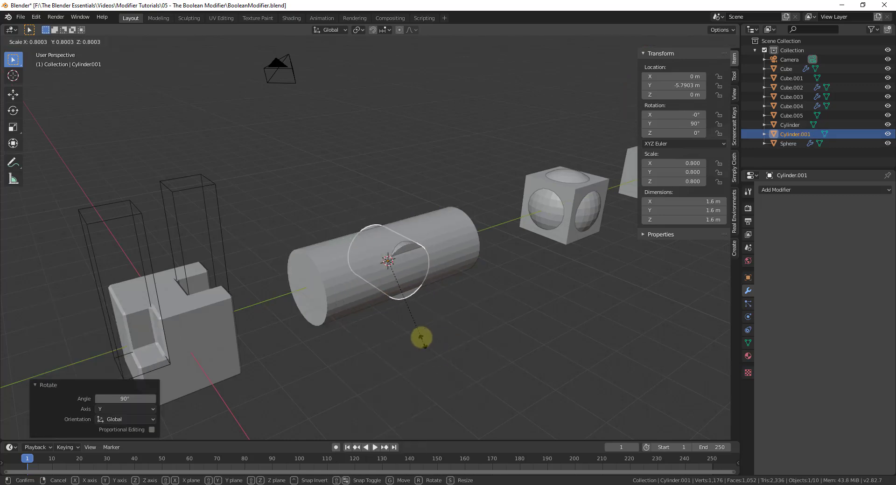
{"action": "left_click", "coordinate": [384, 298]}
{"action": "key", "text": "s"}
{"action": "key", "text": "y"}
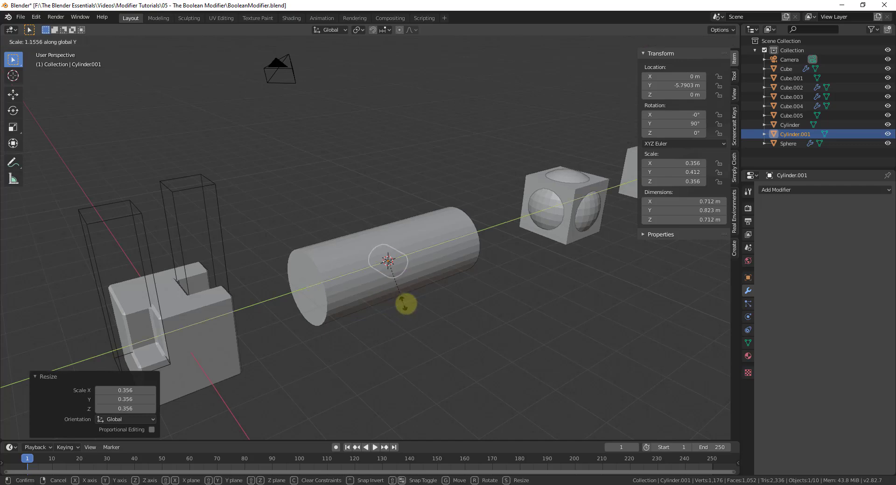
{"action": "left_click", "coordinate": [698, 424]}
Add a Boolean modifier to the large cylinder, set to Difference, with the thin crossing cylinder as its object.
{"action": "left_click", "coordinate": [365, 285]}
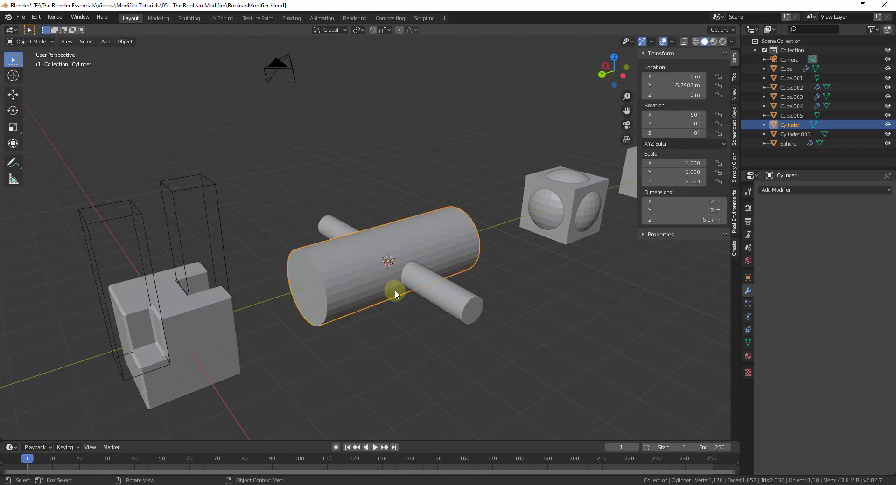
{"action": "left_click", "coordinate": [796, 189]}
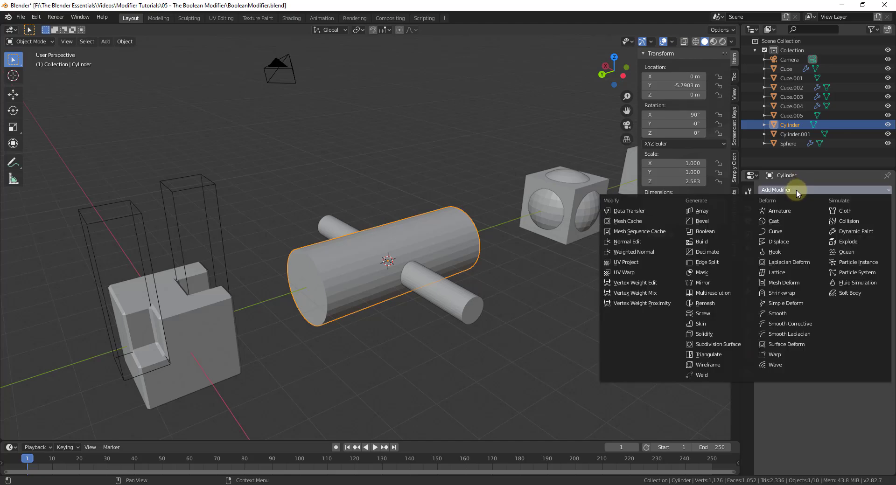
{"action": "left_click", "coordinate": [715, 231]}
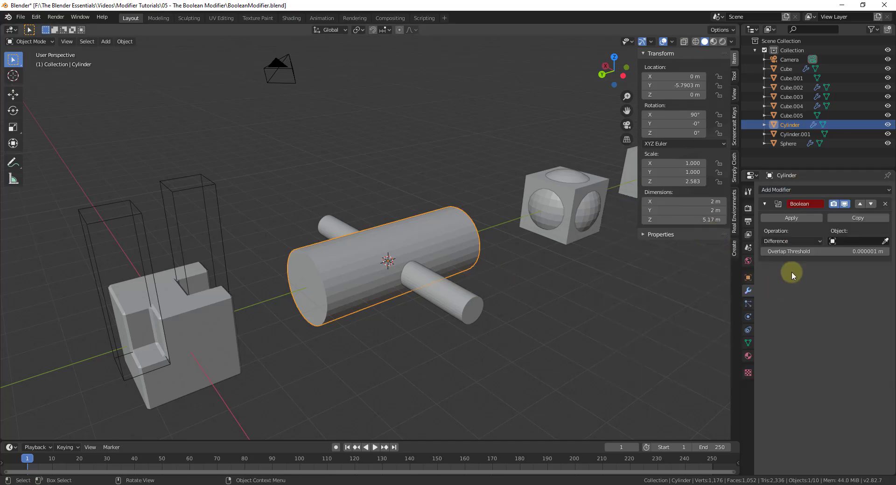
{"action": "left_click", "coordinate": [445, 293]}
Set the thin crossing cylinder's viewport display to Wire.
{"action": "left_click", "coordinate": [464, 309]}
{"action": "left_click", "coordinate": [748, 278]}
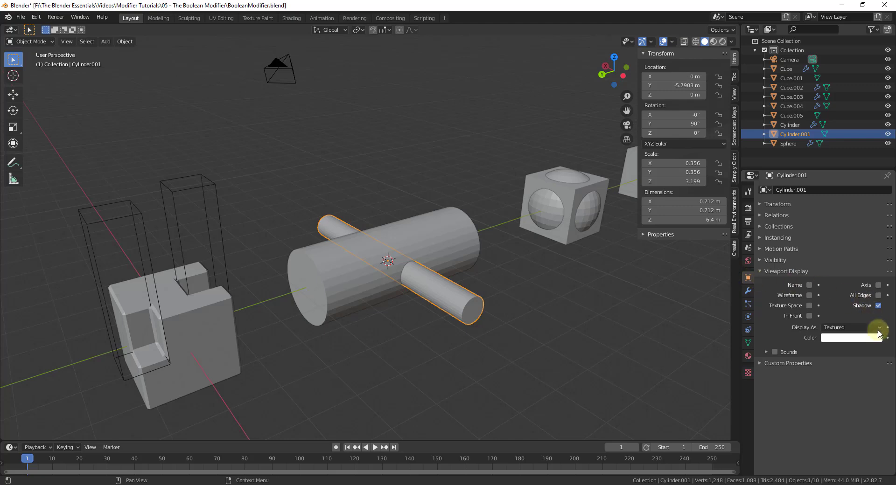
{"action": "left_click", "coordinate": [867, 326]}
{"action": "left_click", "coordinate": [829, 348]}
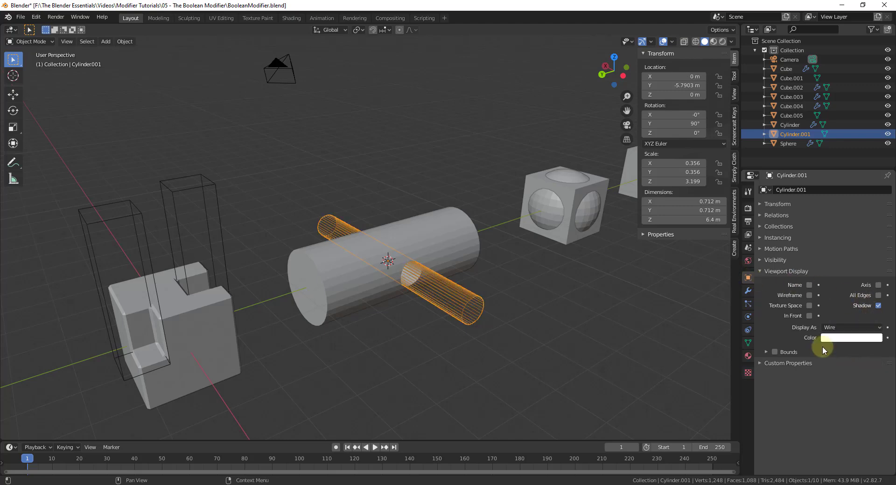
Move the wireframe cutter cylinder about 0.549 m along Y.
{"action": "mouse_move", "coordinate": [373, 313]}
{"action": "middle_mouse_down"}
{"action": "mouse_move", "coordinate": [364, 240]}
{"action": "mouse_move", "coordinate": [399, 266]}
{"action": "middle_mouse_up"}
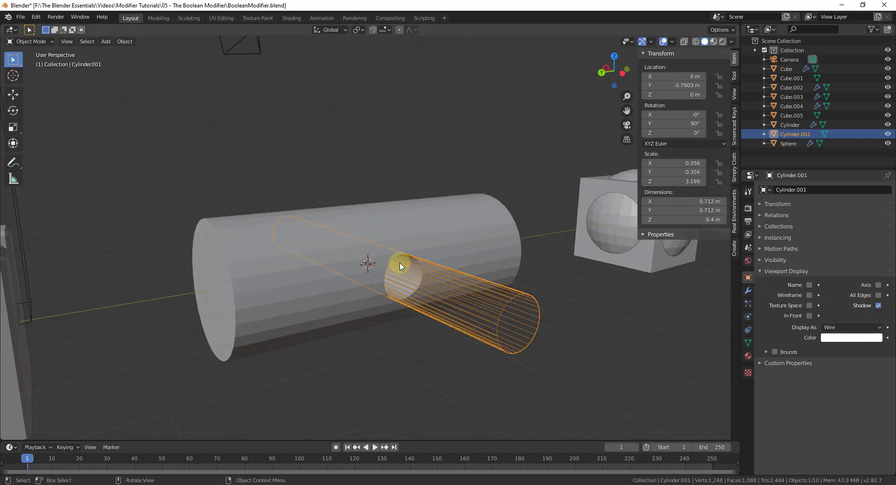
{"action": "left_click", "coordinate": [433, 295]}
{"action": "left_click", "coordinate": [500, 313]}
{"action": "key", "text": "g"}
{"action": "key", "text": "x"}
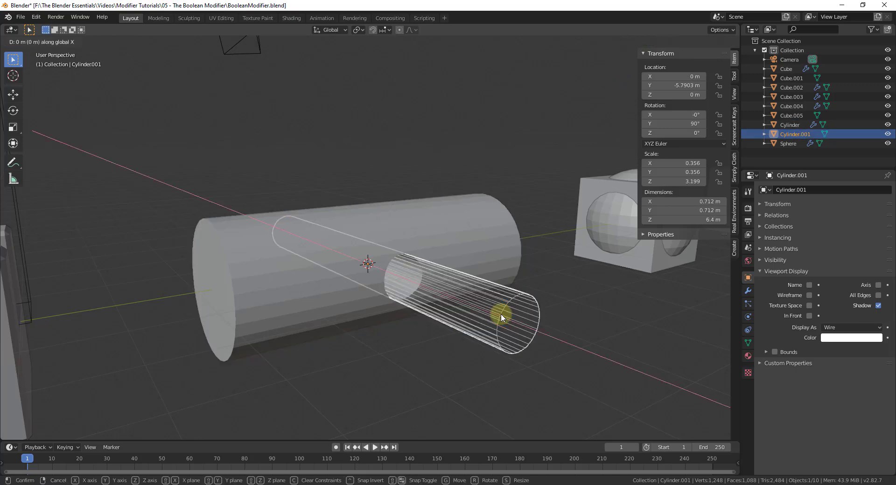
{"action": "key", "text": "y"}
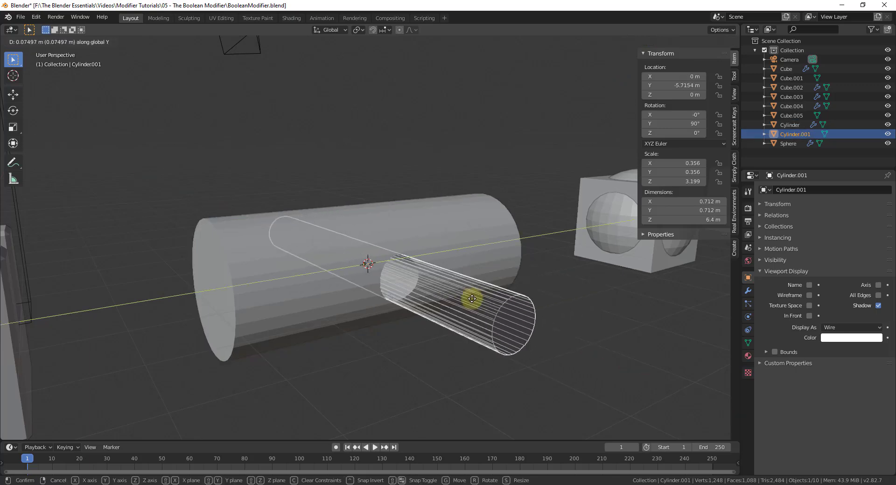
{"action": "left_click", "coordinate": [470, 304]}
Examine the hole cut through the large cylinder from several angles and distances.
{"action": "scroll", "coordinate": [366, 308], "scroll_direction": "up", "scroll_amount": 2}
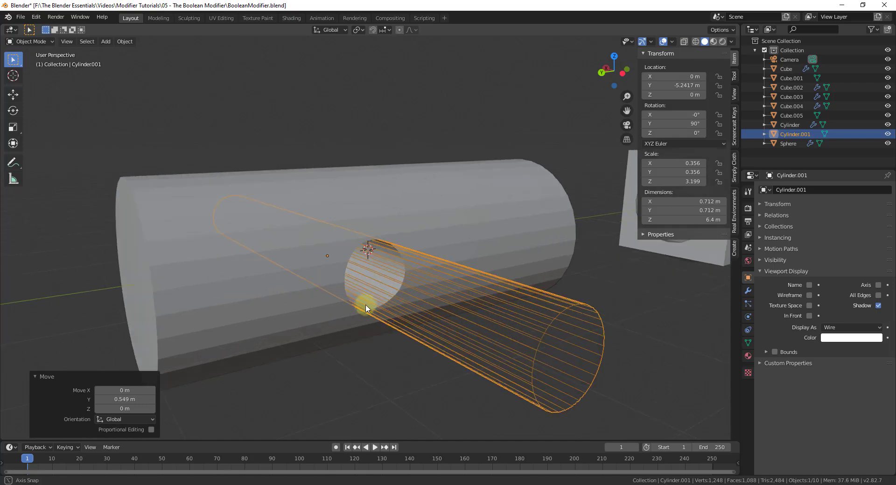
{"action": "scroll", "coordinate": [366, 308], "scroll_direction": "down", "scroll_amount": 3}
{"action": "middle_click_drag", "start_coordinate": [480, 252], "coordinate": [458, 316]}
{"action": "scroll", "coordinate": [380, 261], "scroll_direction": "up", "scroll_amount": 2}
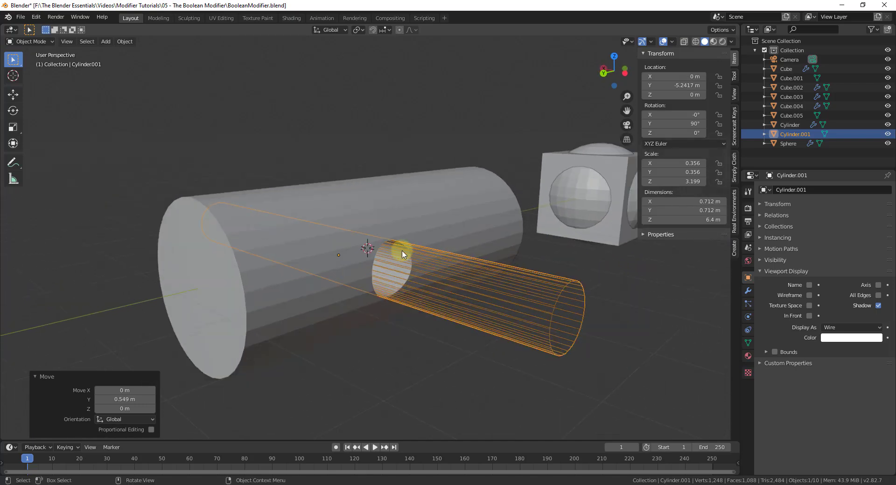
{"action": "scroll", "coordinate": [409, 266], "scroll_direction": "down", "scroll_amount": 1}
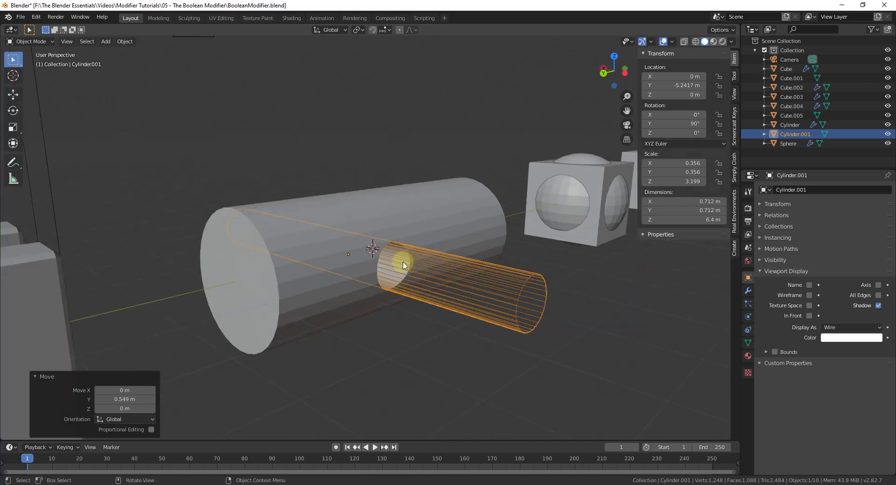
{"action": "scroll", "coordinate": [393, 250], "scroll_direction": "up", "scroll_amount": 3}
{"action": "middle_click_drag", "start_coordinate": [394, 250], "coordinate": [426, 276]}
{"action": "scroll", "coordinate": [426, 276], "scroll_direction": "up", "scroll_amount": 2}
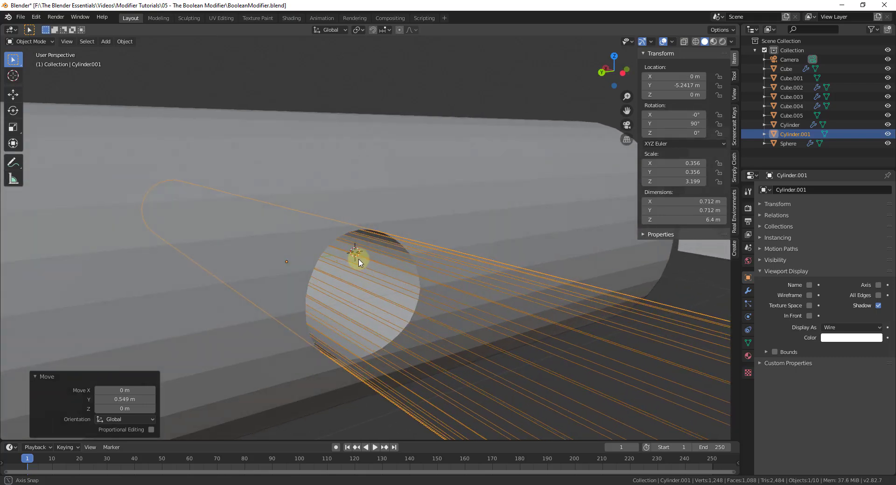
{"action": "scroll", "coordinate": [394, 260], "scroll_direction": "down", "scroll_amount": 6}
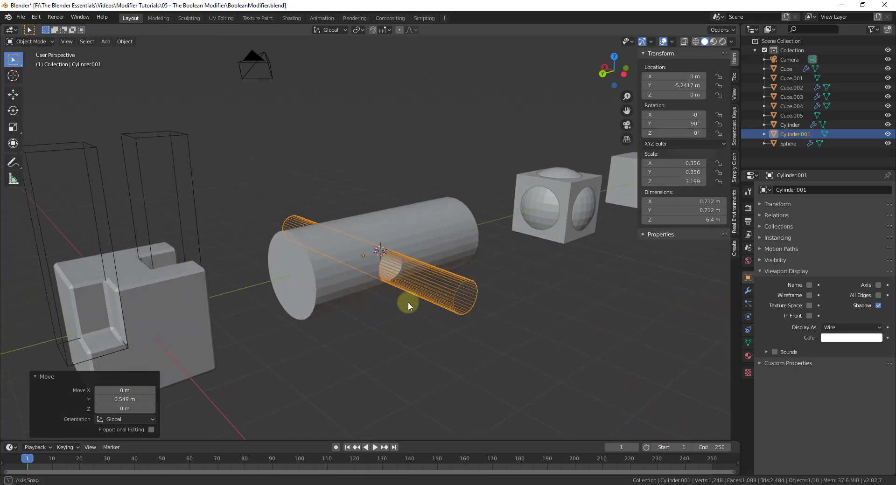
Add a Subdivision Surface modifier below the Boolean modifier on the large cylinder and inspect the area around the hole.
{"action": "left_click", "coordinate": [420, 225]}
{"action": "scroll", "coordinate": [419, 250], "scroll_direction": "up", "scroll_amount": 1}
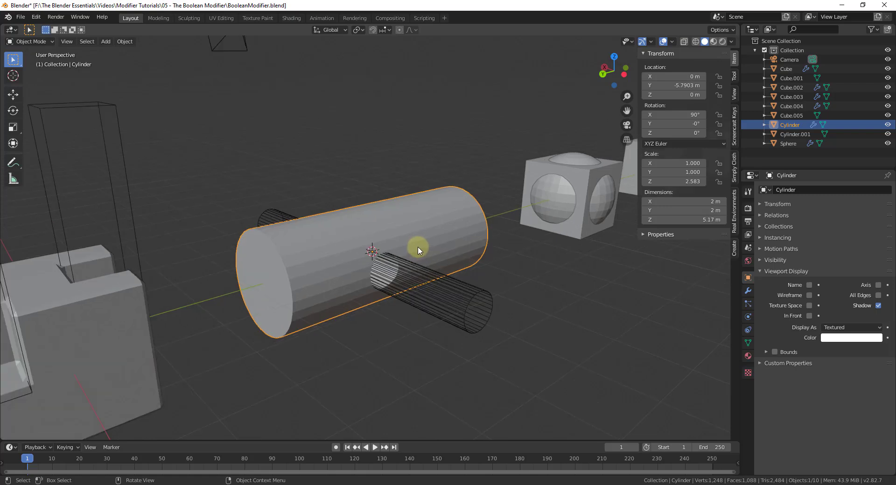
{"action": "scroll", "coordinate": [418, 251], "scroll_direction": "up", "scroll_amount": 1}
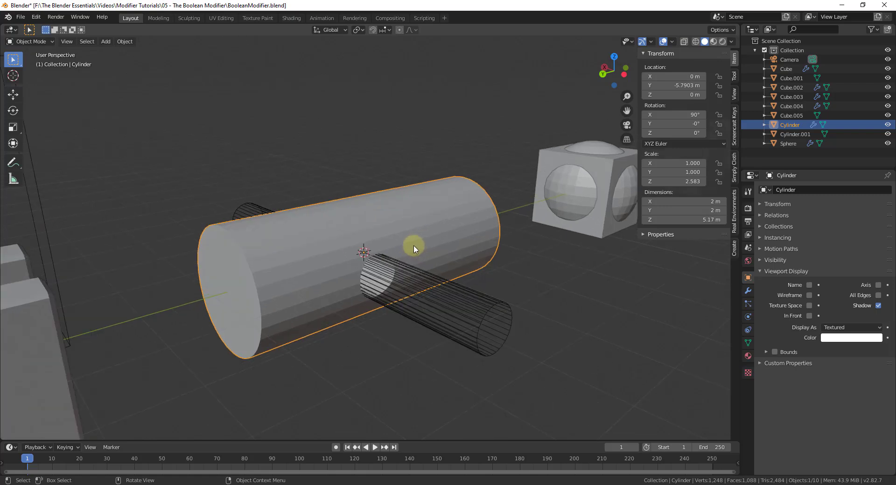
{"action": "left_click", "coordinate": [748, 290]}
{"action": "scroll", "coordinate": [628, 233], "scroll_direction": "down", "scroll_amount": 3}
{"action": "scroll", "coordinate": [524, 204], "scroll_direction": "up", "scroll_amount": 4}
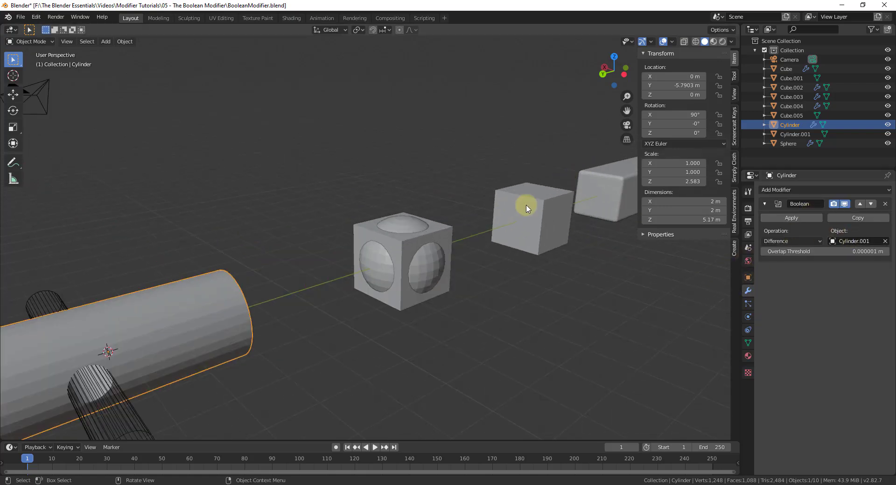
{"action": "scroll", "coordinate": [463, 235], "scroll_direction": "down", "scroll_amount": 3}
{"action": "scroll", "coordinate": [256, 301], "scroll_direction": "up", "scroll_amount": 4}
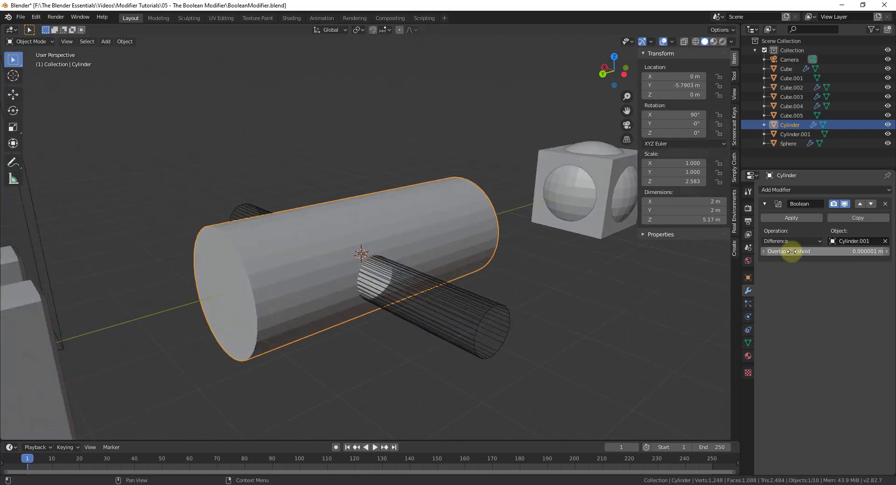
{"action": "left_click", "coordinate": [793, 190]}
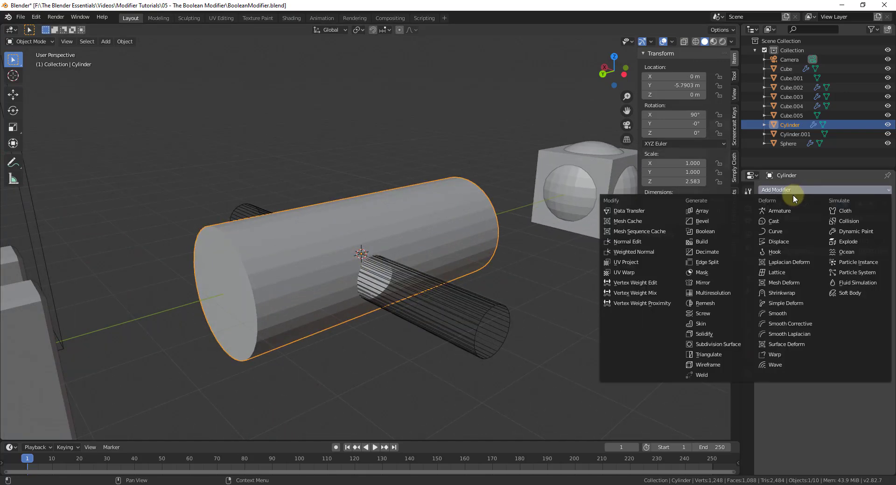
{"action": "left_click", "coordinate": [718, 344]}
{"action": "scroll", "coordinate": [350, 270], "scroll_direction": "up", "scroll_amount": 4}
{"action": "middle_click_drag", "start_coordinate": [350, 269], "coordinate": [381, 251]}
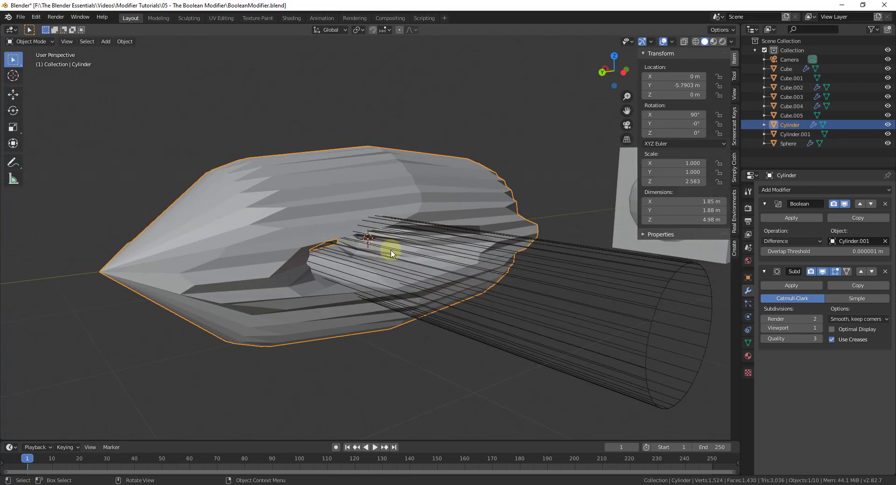
Remove the Subdivision Surface modifier from the large cylinder, keeping its Boolean modifier.
{"action": "left_click", "coordinate": [885, 272]}
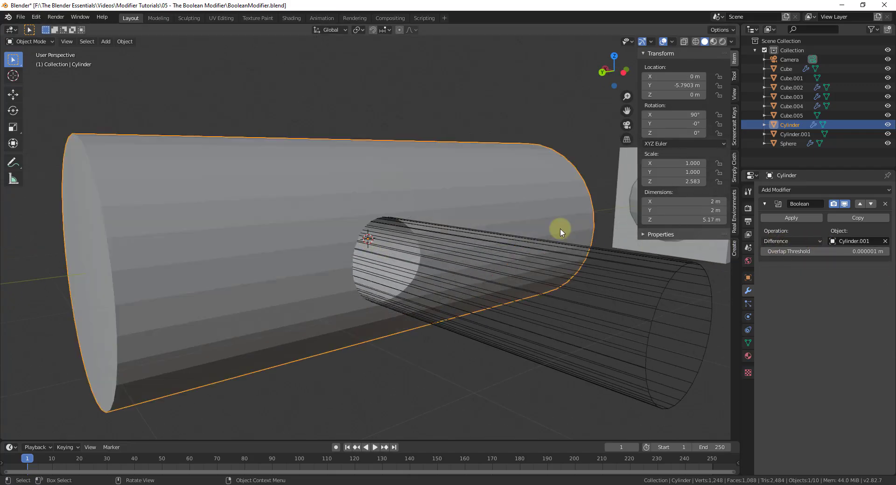
{"action": "scroll", "coordinate": [560, 225], "scroll_direction": "down", "scroll_amount": 5}
{"action": "middle_click_drag", "start_coordinate": [486, 221], "coordinate": [496, 275]}
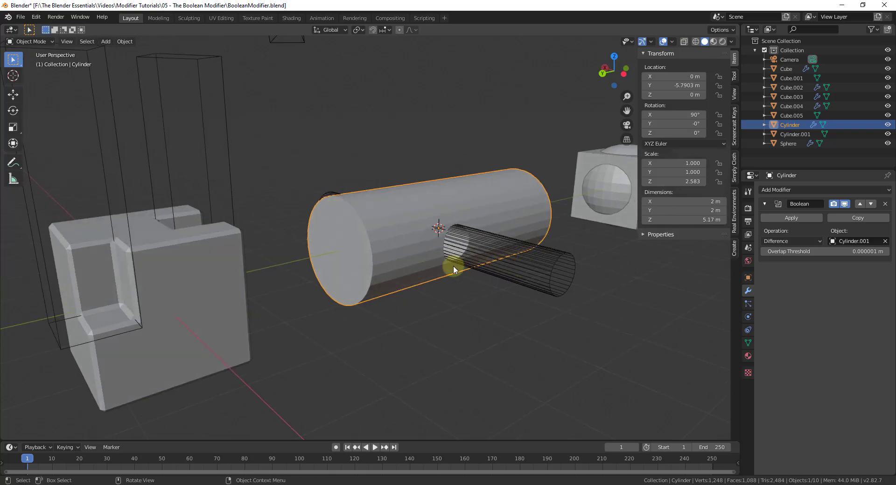
{"action": "middle_click_drag", "start_coordinate": [453, 265], "coordinate": [363, 309]}
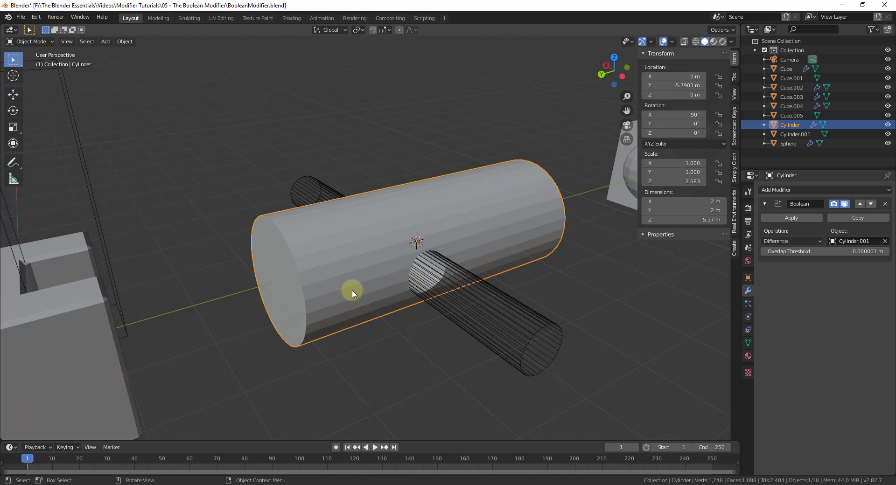
Compare the notched cube with the cut cylinder from several distances and select the thin wireframe cutter cylinder.
{"action": "scroll", "coordinate": [457, 279], "scroll_direction": "down", "scroll_amount": 3}
{"action": "scroll", "coordinate": [244, 266], "scroll_direction": "up", "scroll_amount": 5}
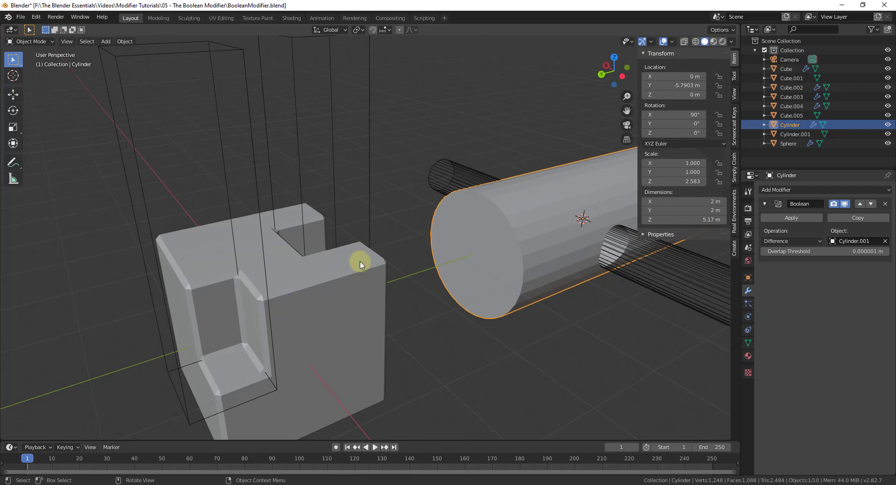
{"action": "scroll", "coordinate": [300, 320], "scroll_direction": "down", "scroll_amount": 3}
{"action": "scroll", "coordinate": [311, 326], "scroll_direction": "up", "scroll_amount": 2}
{"action": "scroll", "coordinate": [311, 325], "scroll_direction": "up", "scroll_amount": 1}
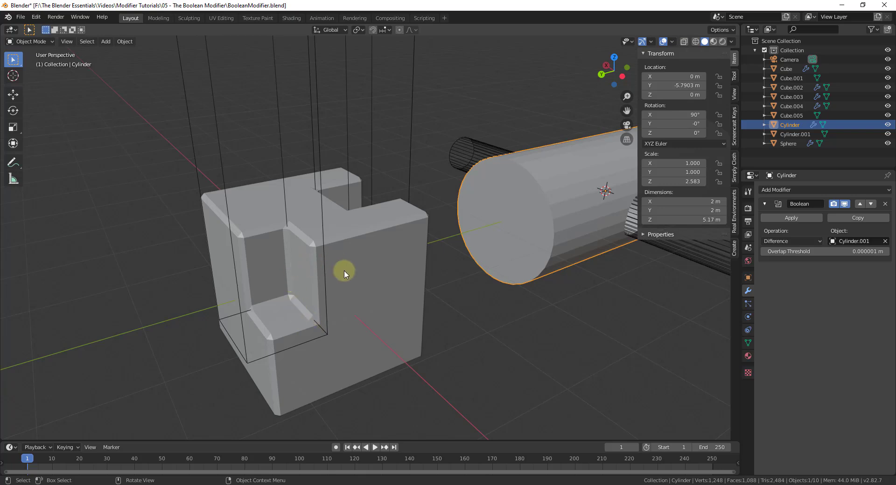
{"action": "scroll", "coordinate": [261, 280], "scroll_direction": "down", "scroll_amount": 4}
{"action": "scroll", "coordinate": [495, 238], "scroll_direction": "up", "scroll_amount": 2}
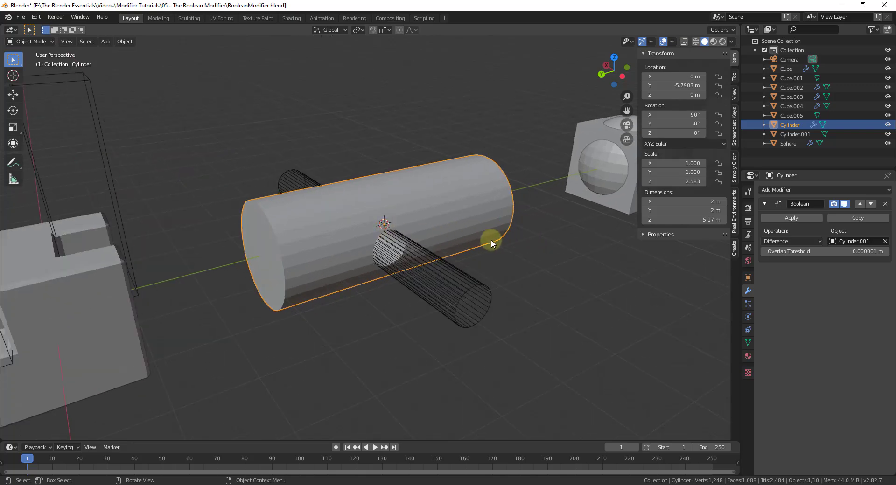
{"action": "left_click", "coordinate": [415, 269]}
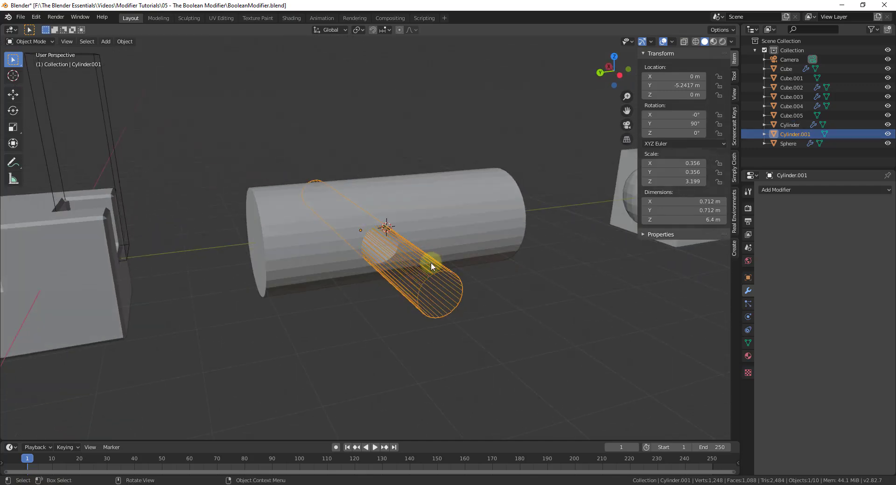
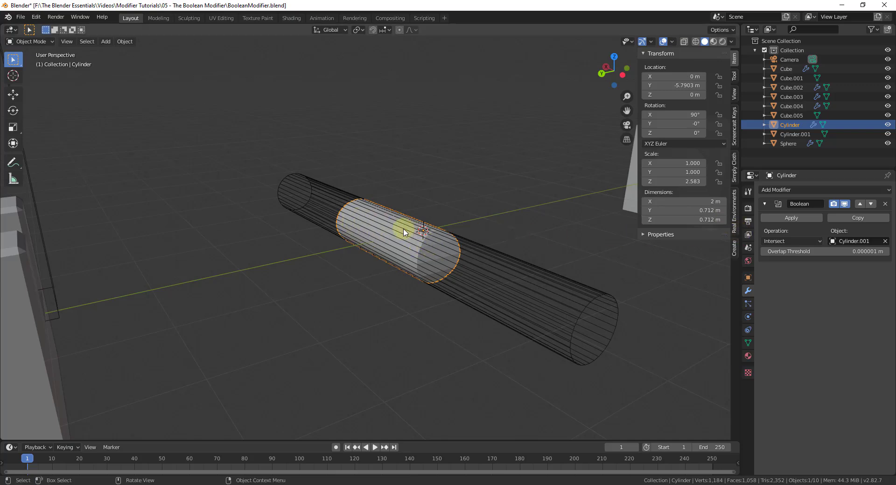
Change the large cylinder's Boolean operation from Intersect to Union.
{"action": "middle_click_drag", "start_coordinate": [420, 231], "coordinate": [417, 256]}
{"action": "scroll", "coordinate": [425, 255], "scroll_direction": "down", "scroll_amount": 5}
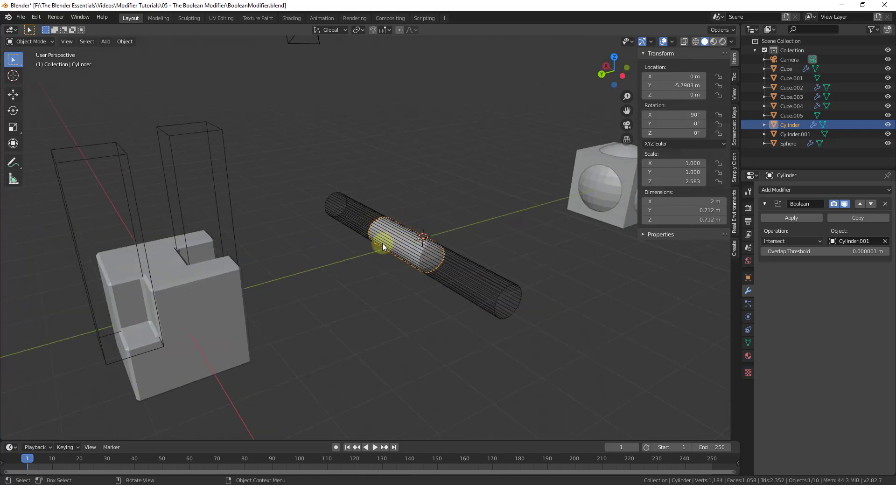
{"action": "middle_click_drag", "start_coordinate": [343, 240], "coordinate": [383, 238]}
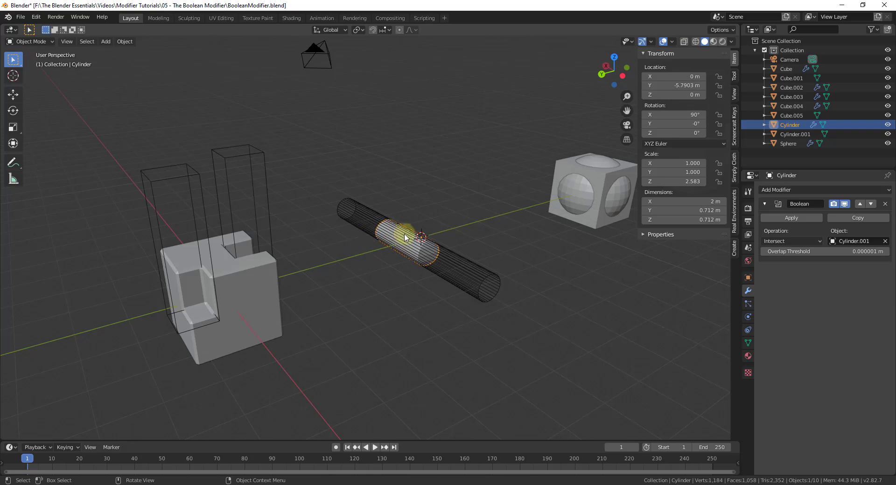
{"action": "scroll", "coordinate": [405, 238], "scroll_direction": "up", "scroll_amount": 4}
{"action": "left_click", "coordinate": [774, 241]}
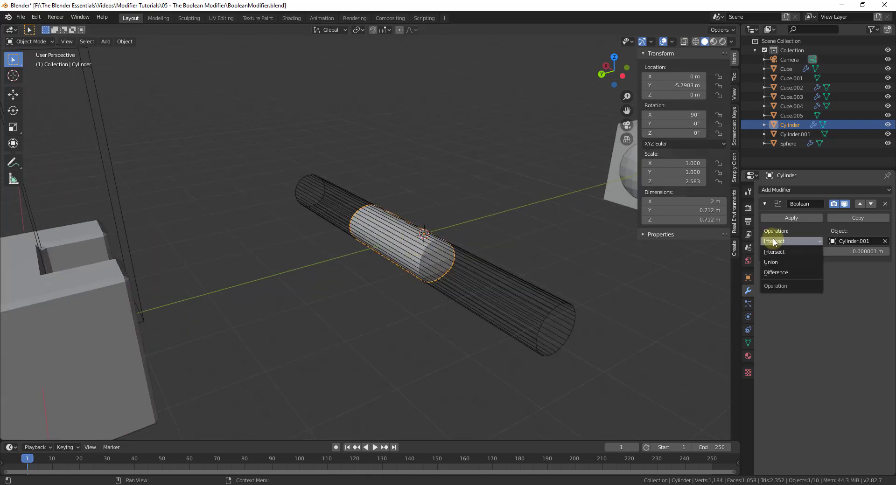
{"action": "left_click", "coordinate": [771, 262]}
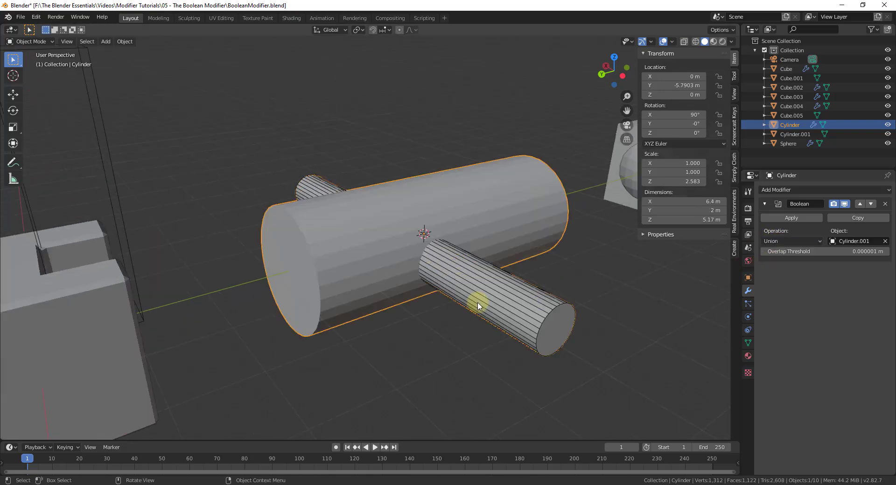
Inspect the joined cylinders from several angles and apply the large cylinder's Union Boolean modifier.
{"action": "scroll", "coordinate": [481, 279], "scroll_direction": "up", "scroll_amount": 3}
{"action": "middle_click_drag", "start_coordinate": [543, 270], "coordinate": [556, 246]}
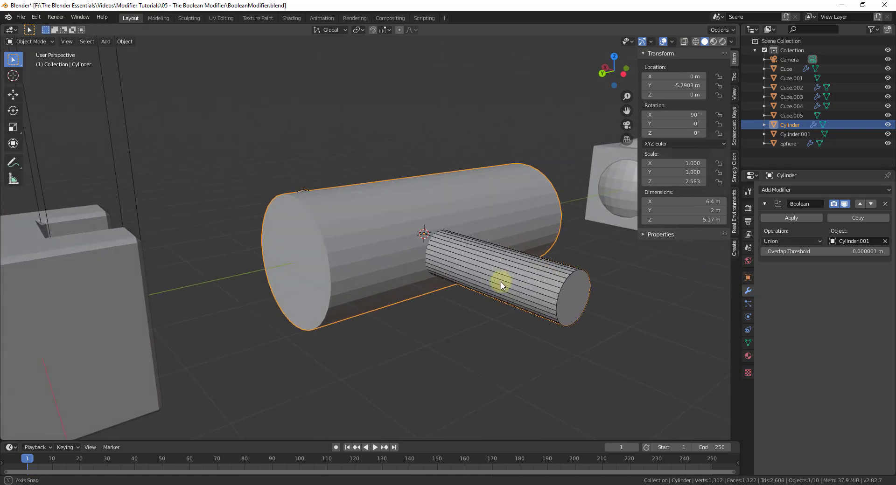
{"action": "middle_click_drag", "start_coordinate": [499, 281], "coordinate": [569, 236]}
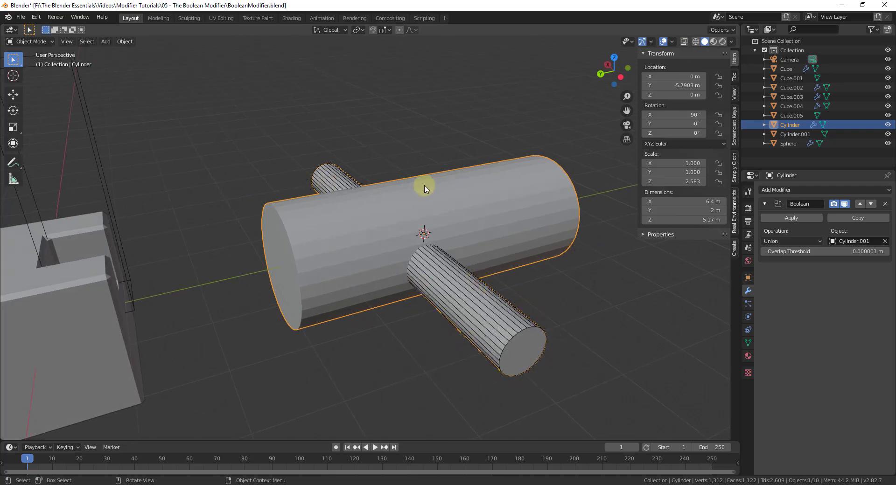
{"action": "middle_click_drag", "start_coordinate": [424, 186], "coordinate": [466, 240]}
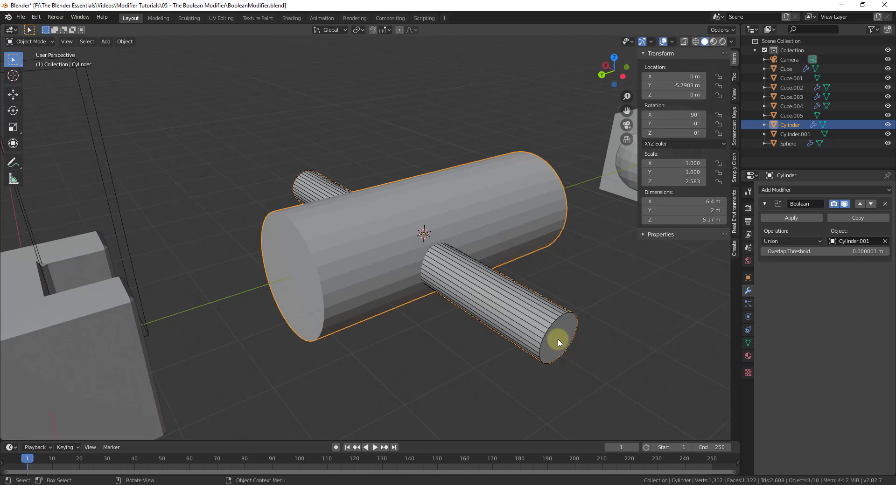
{"action": "left_click", "coordinate": [787, 218]}
{"action": "scroll", "coordinate": [481, 231], "scroll_direction": "down", "scroll_amount": 4}
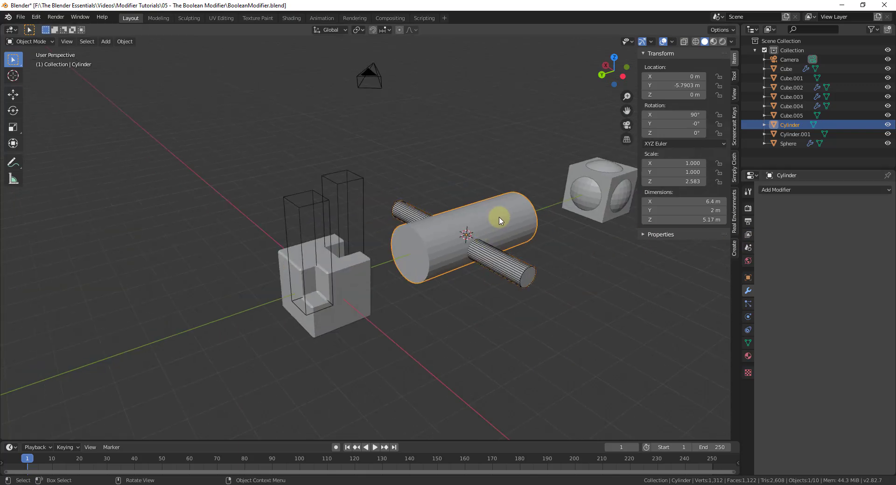
Move the combined cylinder mesh about -2.59 m along Y, away from the wireframe cutter, and undo that move.
{"action": "key", "text": "g"}
{"action": "key", "text": "y"}
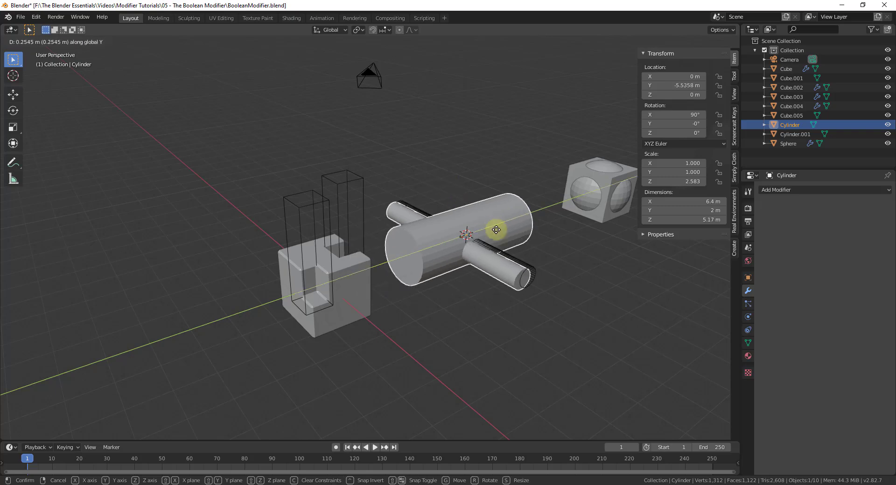
{"action": "left_click", "coordinate": [552, 203]}
{"action": "scroll", "coordinate": [513, 219], "scroll_direction": "up", "scroll_amount": 6}
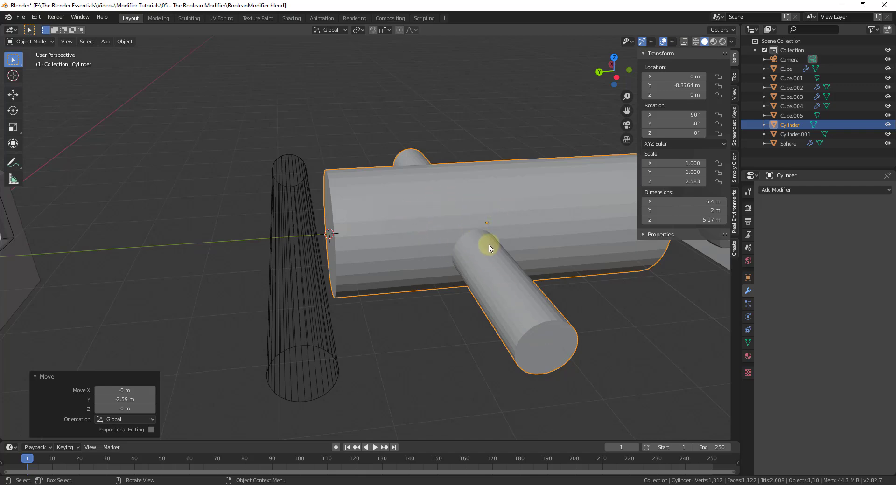
{"action": "scroll", "coordinate": [485, 246], "scroll_direction": "down", "scroll_amount": 3}
{"action": "key", "text": "ctrl+z"}
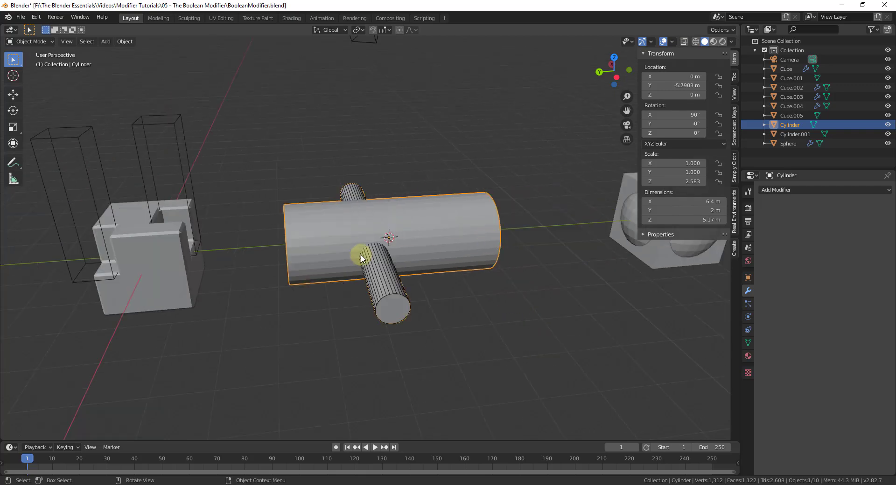
Clear the object of the Difference Boolean on the cube around the sphere and pick the sphere again.
{"action": "middle_click_drag", "start_coordinate": [359, 256], "coordinate": [344, 225]}
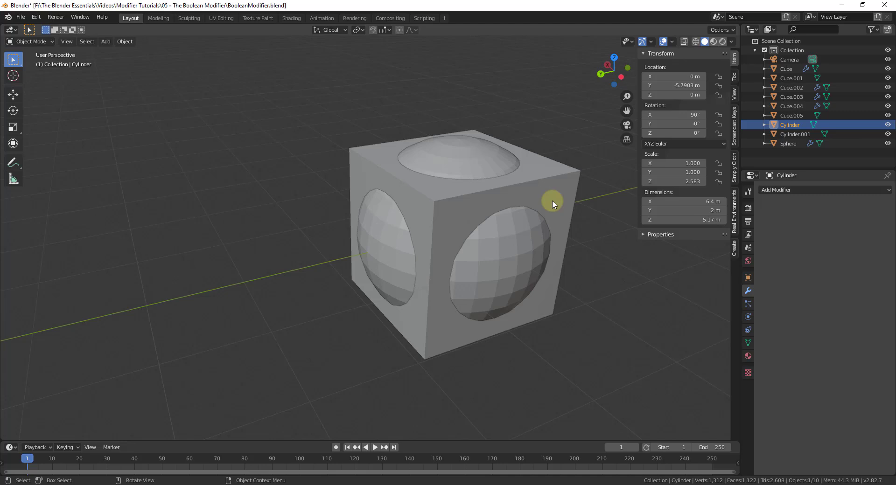
{"action": "middle_click_drag", "start_coordinate": [550, 200], "coordinate": [520, 230]}
{"action": "left_click", "coordinate": [430, 219]}
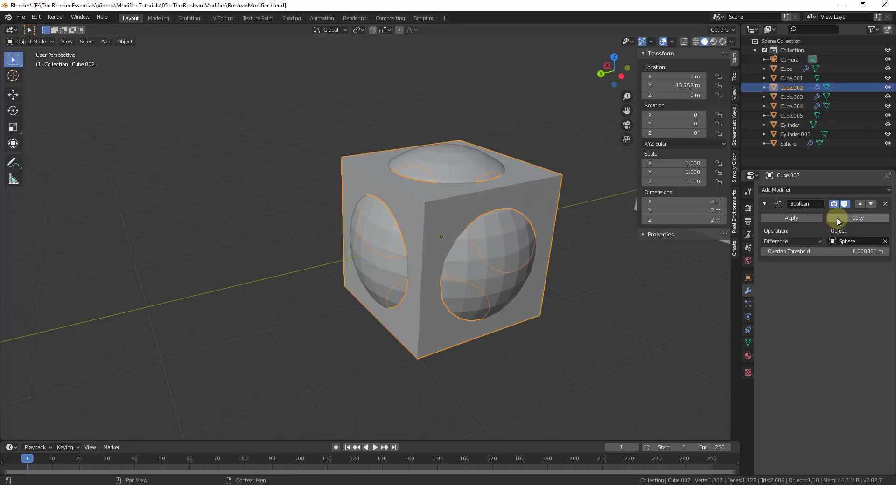
{"action": "left_click", "coordinate": [885, 241]}
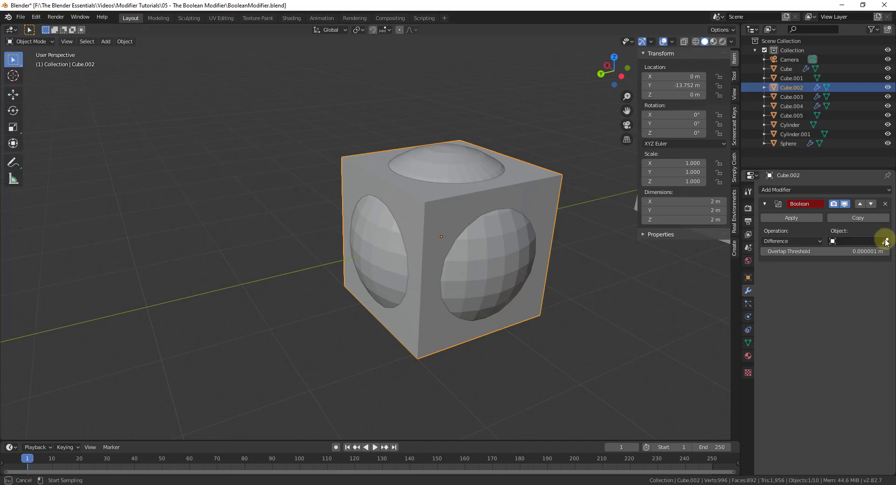
{"action": "left_click", "coordinate": [483, 246]}
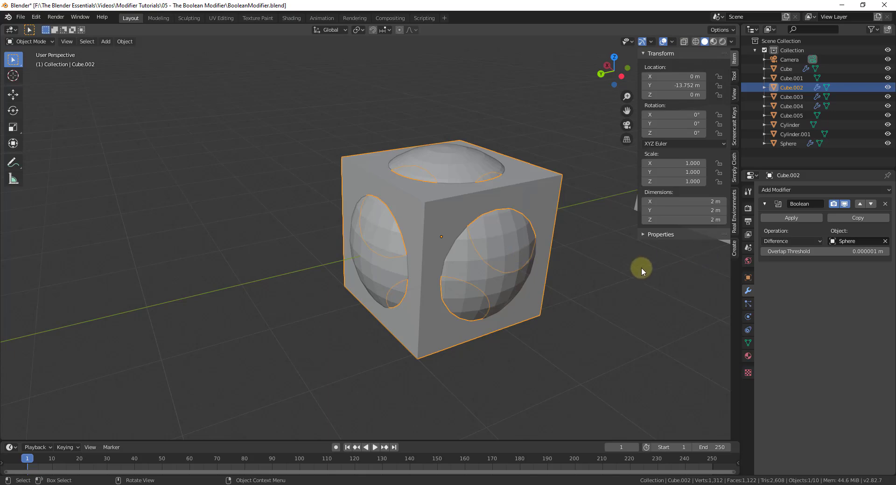
Set the viewport display of the sphere inside the cube to Wire.
{"action": "left_click", "coordinate": [489, 268]}
{"action": "left_click", "coordinate": [748, 278]}
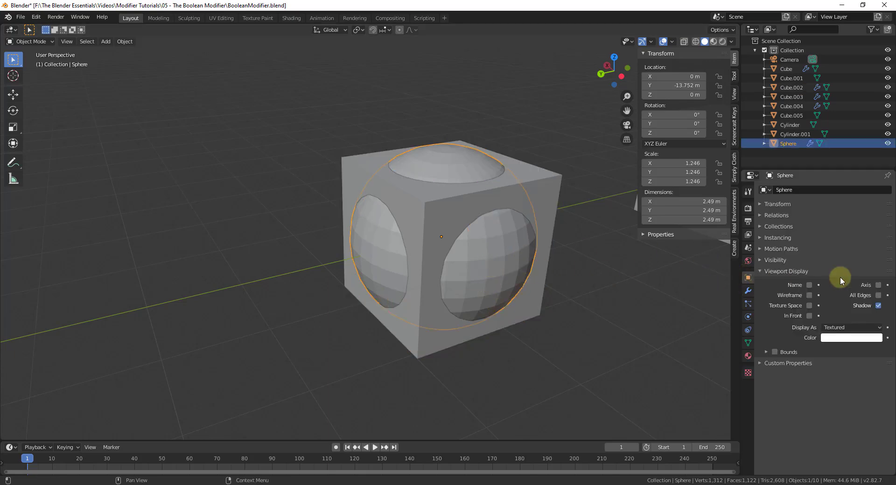
{"action": "left_click", "coordinate": [831, 329]}
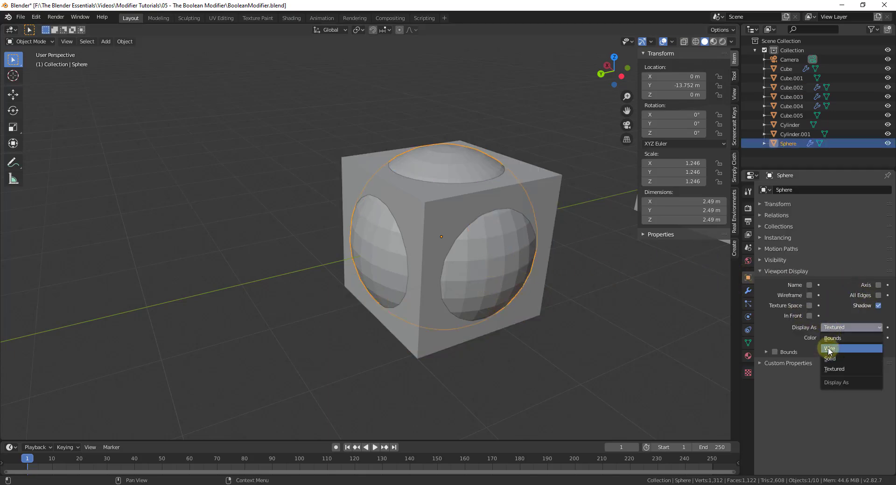
{"action": "left_click", "coordinate": [833, 350]}
Scale the small cube next to the long beveled beam uniformly to about 0.485.
{"action": "middle_click_drag", "start_coordinate": [516, 280], "coordinate": [384, 188]}
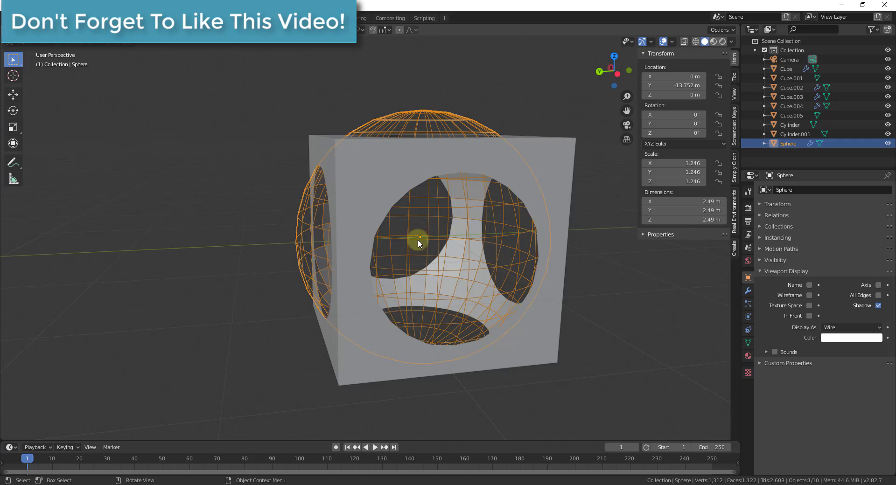
{"action": "scroll", "coordinate": [448, 253], "scroll_direction": "down", "scroll_amount": 6}
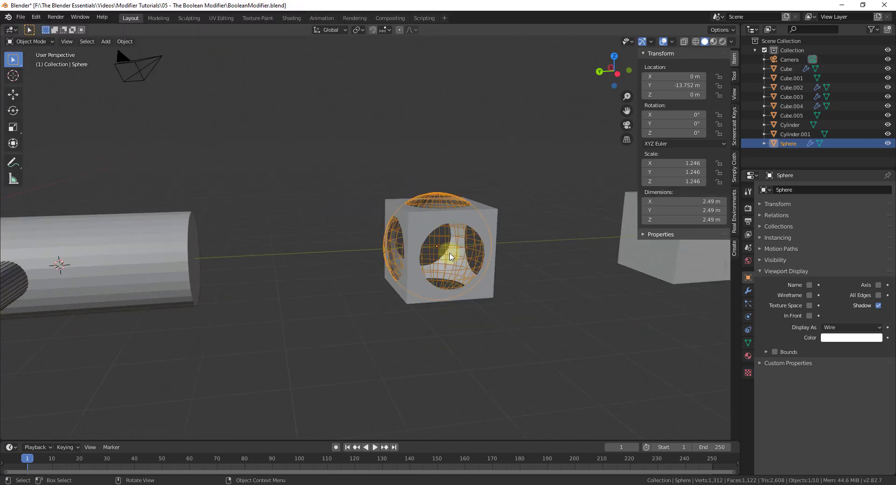
{"action": "middle_click_drag", "start_coordinate": [448, 252], "coordinate": [352, 249]}
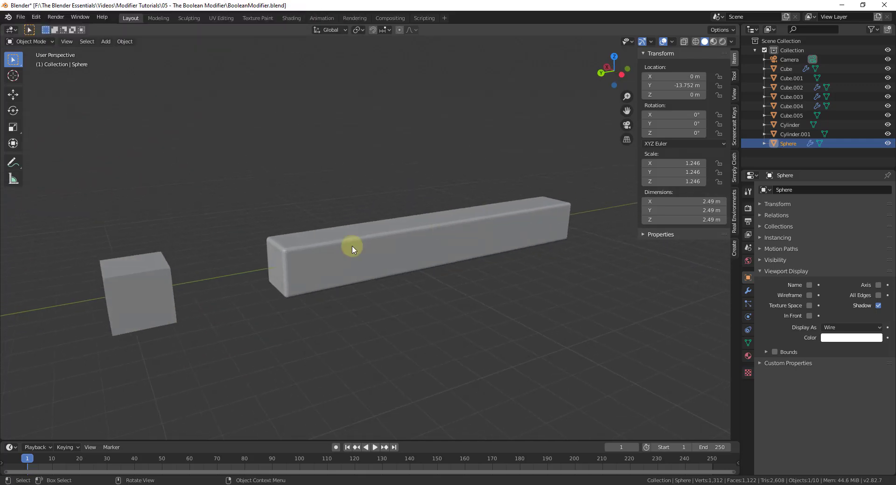
{"action": "left_click", "coordinate": [147, 288]}
{"action": "key", "text": "s"}
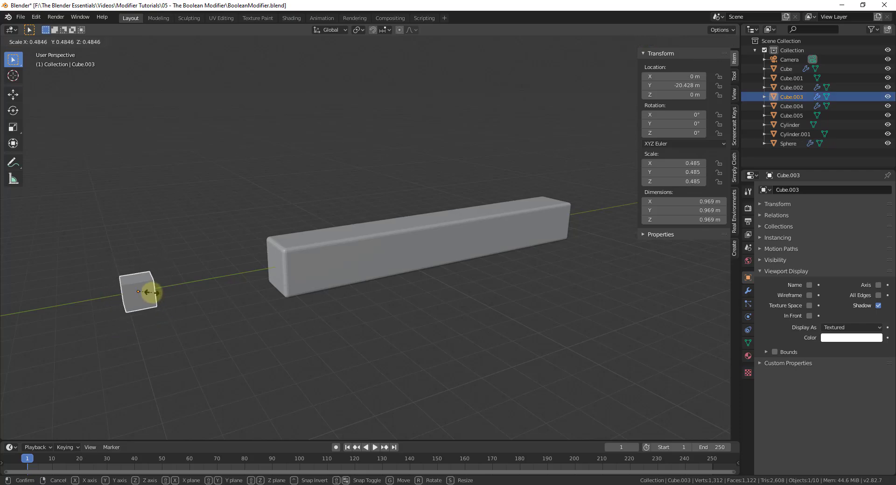
{"action": "left_click", "coordinate": [152, 295]}
Stretch the small cube along Y by a factor of about 23.77 into a long bar.
{"action": "key", "text": "s"}
{"action": "key", "text": "x"}
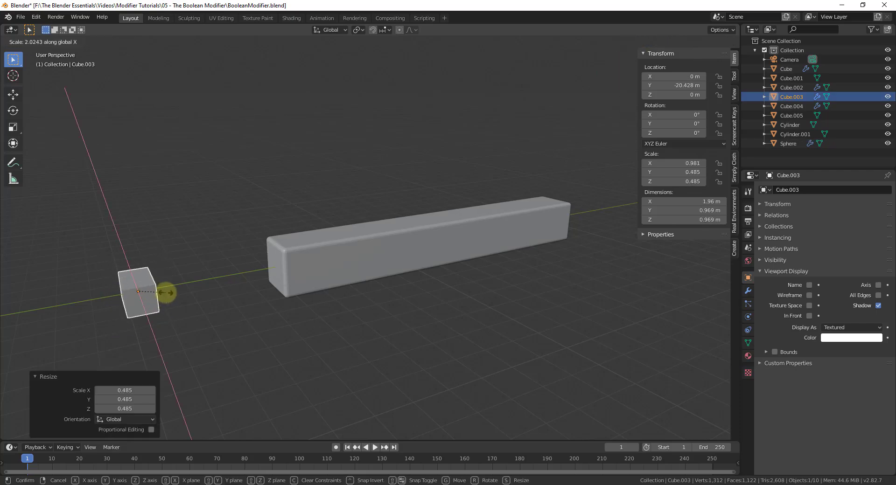
{"action": "key", "text": "y"}
{"action": "left_click", "coordinate": [461, 264]}
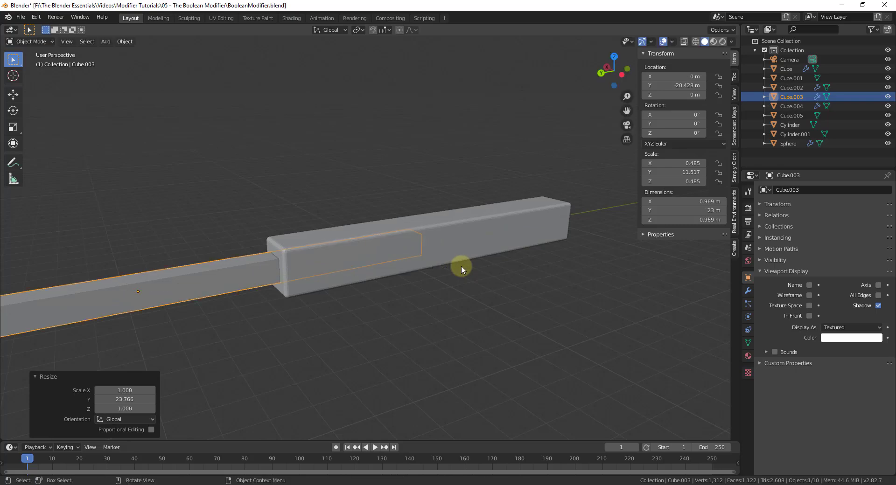
Move the long bar about -14.1 m along Y through the beveled beam and lower it about 0.556 m along Z.
{"action": "key", "text": "g"}
{"action": "key", "text": "y"}
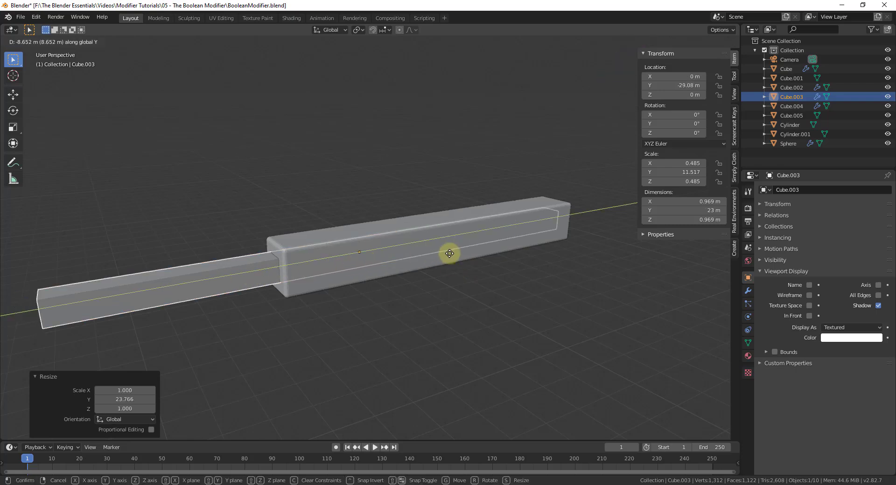
{"action": "left_click", "coordinate": [515, 247]}
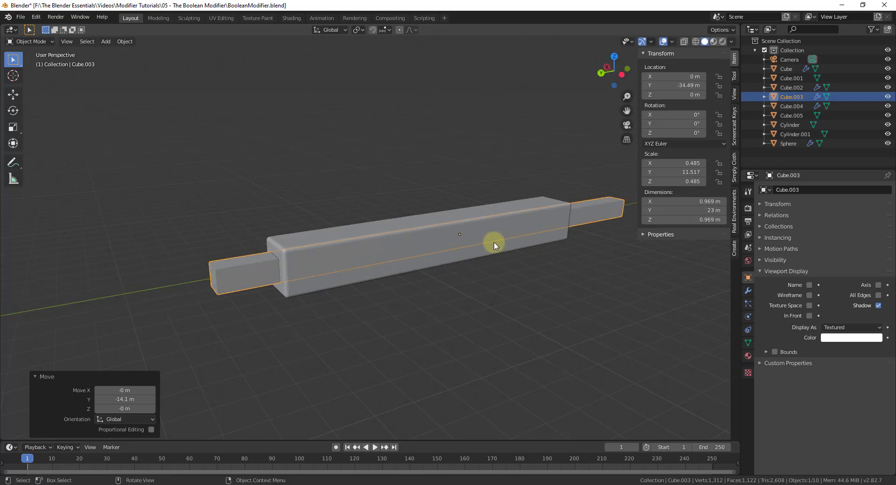
{"action": "key", "text": "g"}
{"action": "key", "text": "z"}
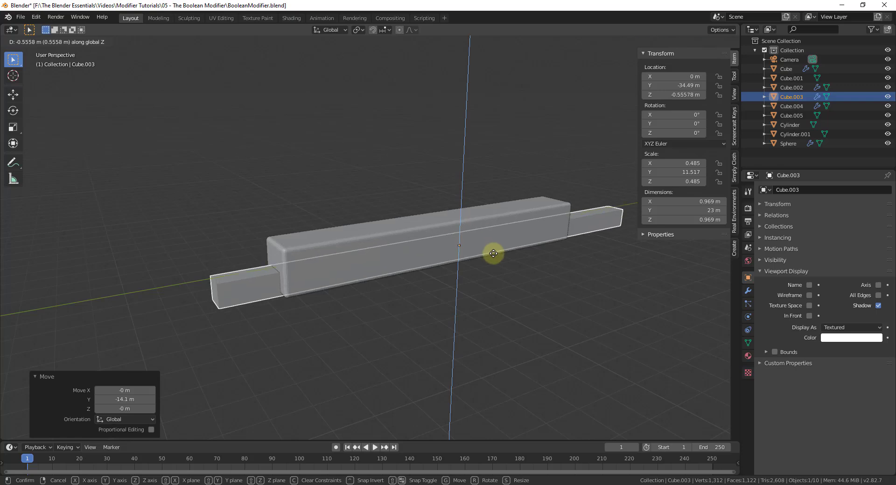
{"action": "left_click", "coordinate": [494, 253]}
Scale the bar running through the beveled beam along Z by a factor of about 1.867.
{"action": "middle_click_drag", "start_coordinate": [350, 246], "coordinate": [491, 193]}
{"action": "scroll", "coordinate": [363, 276], "scroll_direction": "up", "scroll_amount": 5}
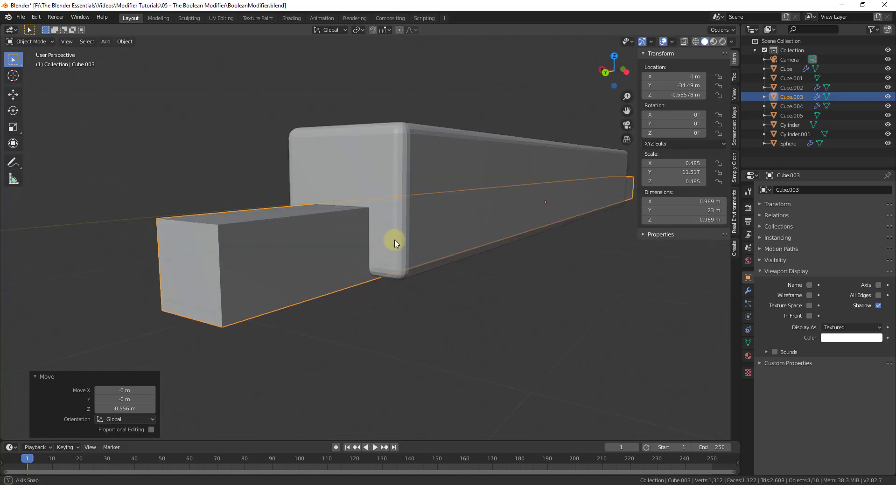
{"action": "middle_click_drag", "start_coordinate": [394, 242], "coordinate": [425, 210]}
{"action": "left_click", "coordinate": [430, 212]}
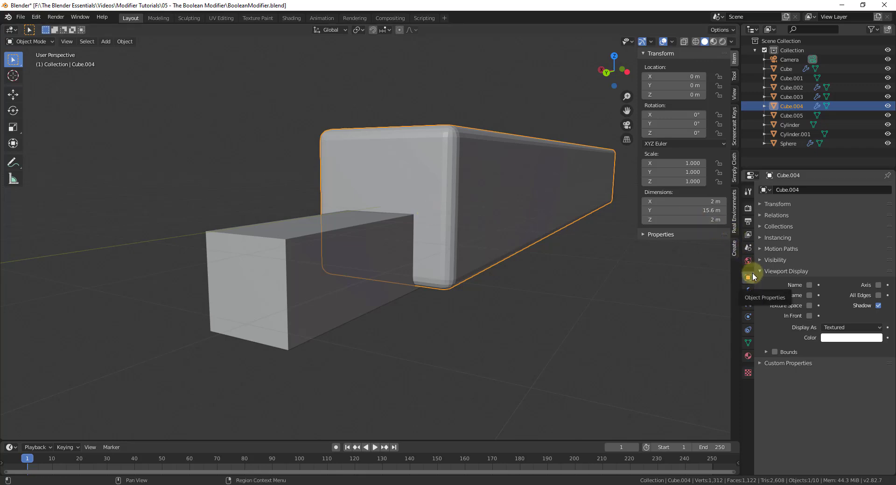
{"action": "left_click", "coordinate": [387, 256]}
{"action": "key", "text": "s"}
{"action": "key", "text": "x"}
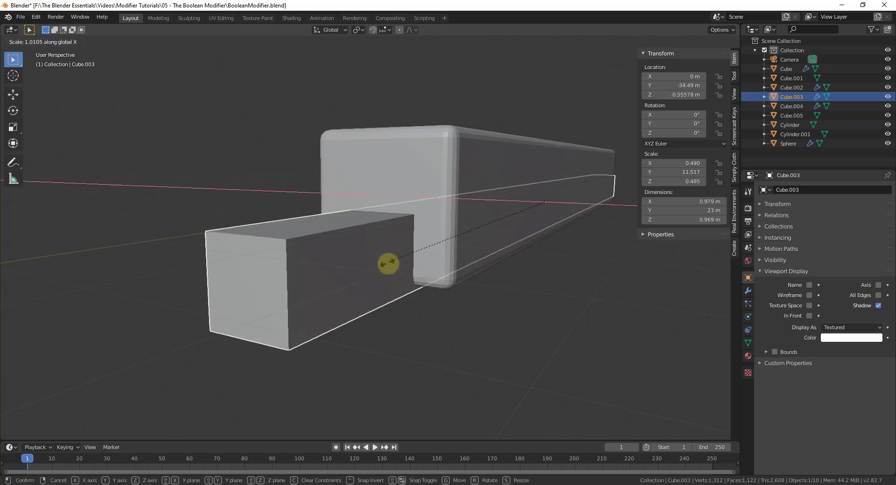
{"action": "key", "text": "z"}
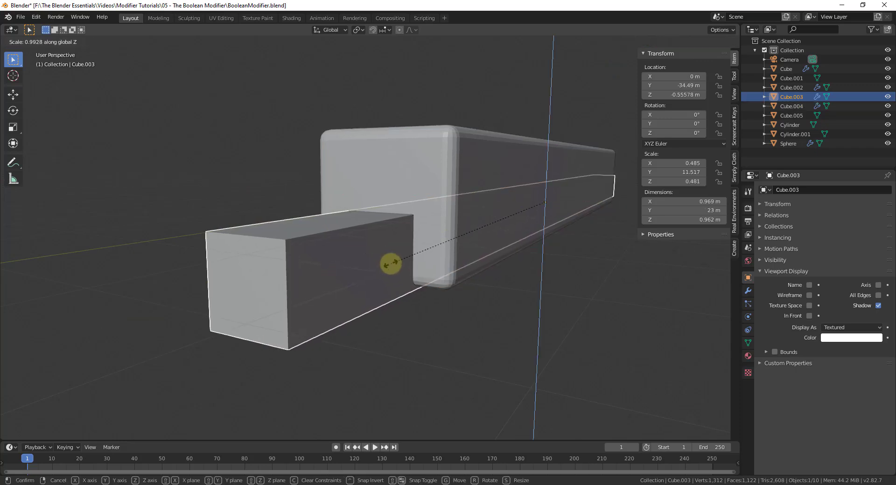
{"action": "left_click", "coordinate": [458, 100]}
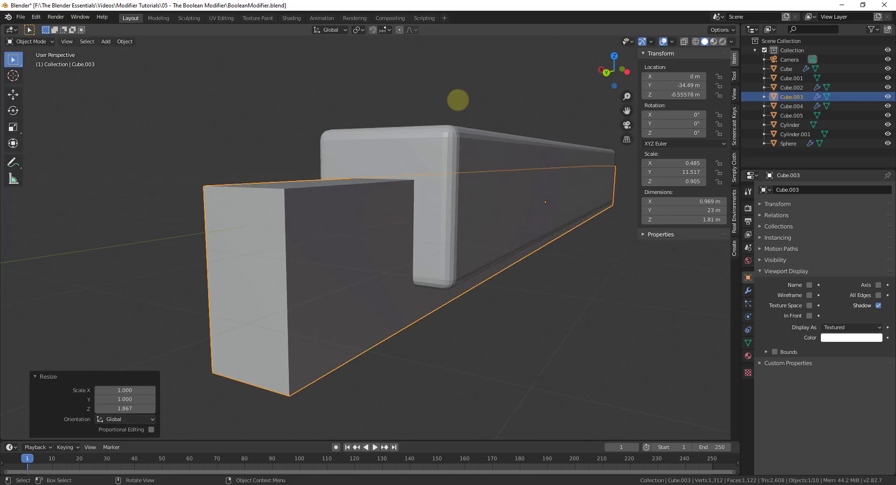
Add a Boolean modifier with the Difference operation to the beveled beam, using the long bar as its object.
{"action": "middle_click_drag", "start_coordinate": [482, 66], "coordinate": [526, 226]}
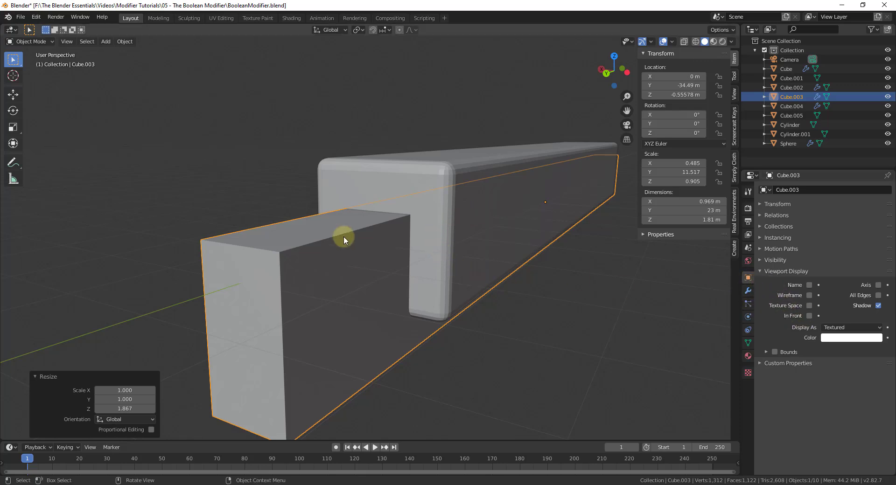
{"action": "left_click", "coordinate": [428, 200]}
{"action": "left_click", "coordinate": [748, 291]}
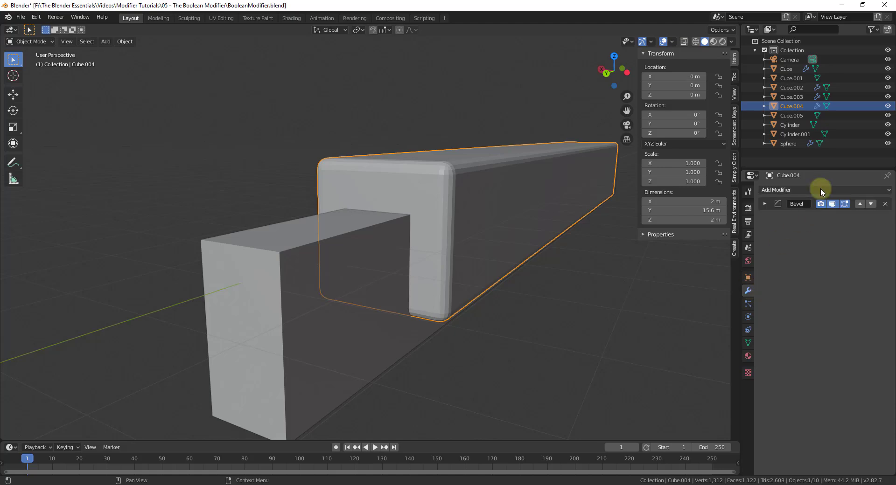
{"action": "left_click", "coordinate": [790, 191]}
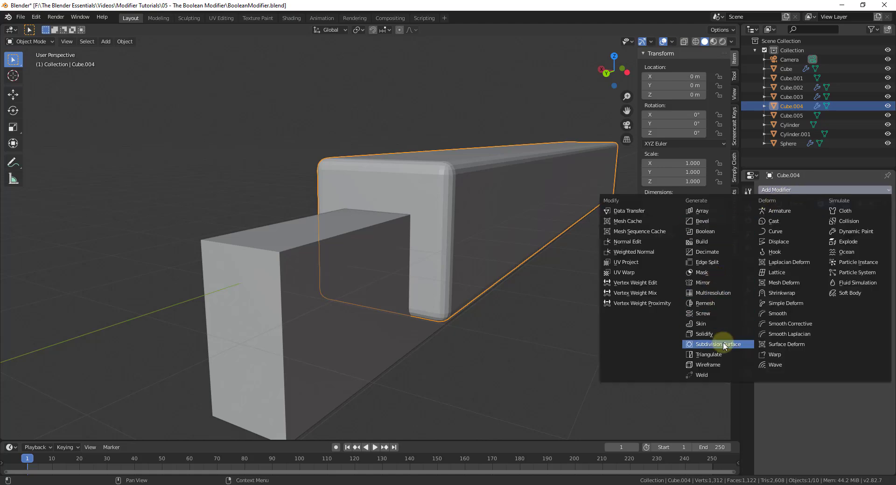
{"action": "left_click", "coordinate": [705, 232]}
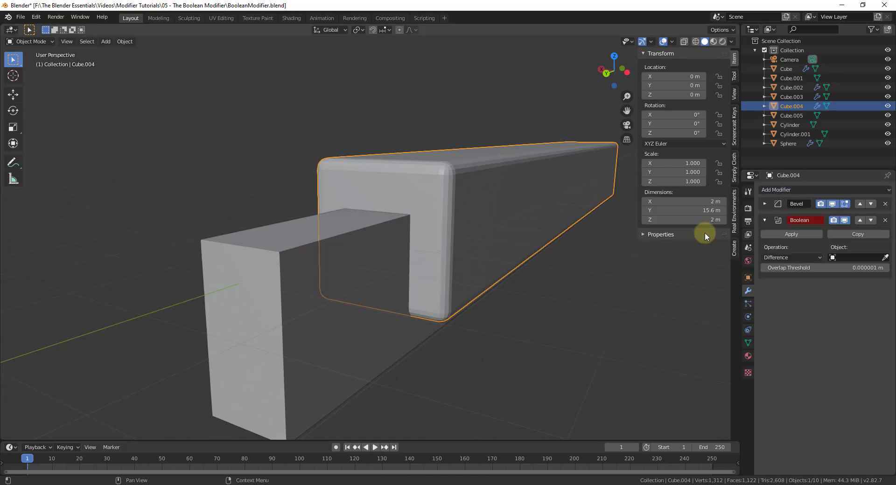
{"action": "left_click", "coordinate": [884, 258]}
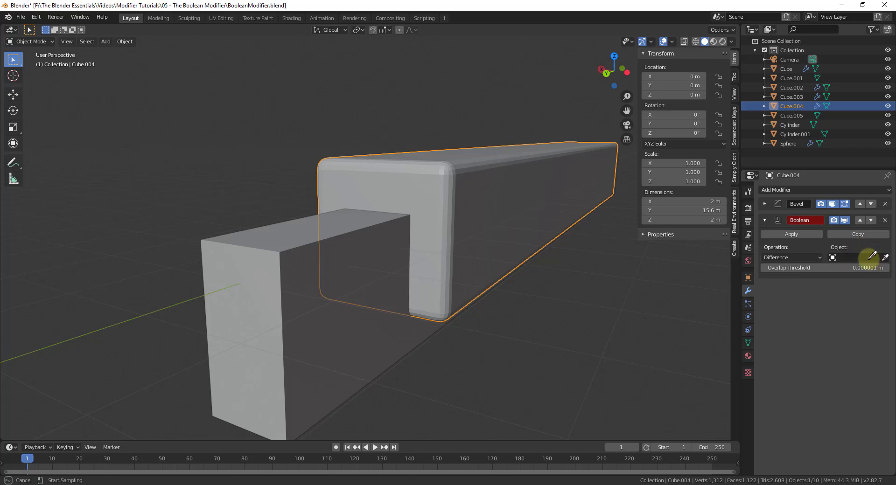
{"action": "left_click", "coordinate": [352, 262]}
Set the viewport display of the long bar cutter to Wire.
{"action": "left_click", "coordinate": [354, 261]}
{"action": "left_click", "coordinate": [748, 277]}
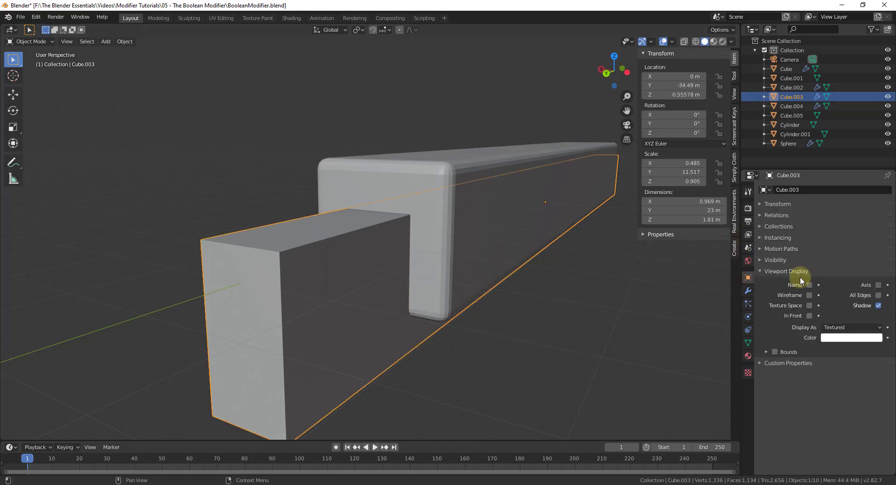
{"action": "left_click", "coordinate": [844, 327]}
{"action": "left_click", "coordinate": [830, 348]}
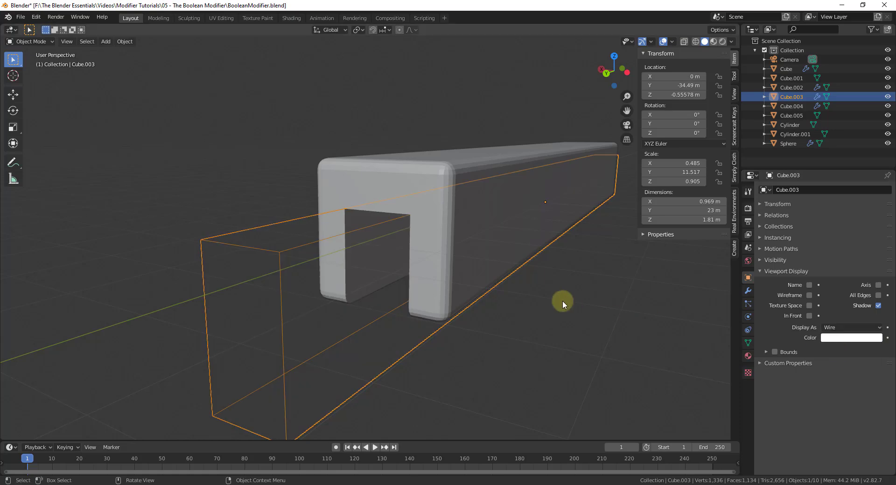
{"action": "left_click", "coordinate": [562, 300]}
Add a Subdivision Surface modifier to the beveled beam after its Boolean modifier.
{"action": "scroll", "coordinate": [547, 274], "scroll_direction": "up", "scroll_amount": 3}
{"action": "left_click", "coordinate": [500, 233]}
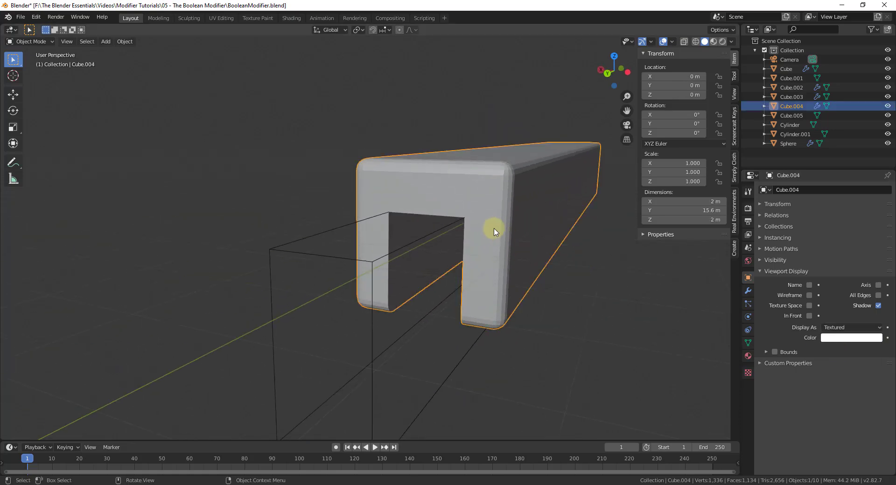
{"action": "left_click", "coordinate": [748, 290]}
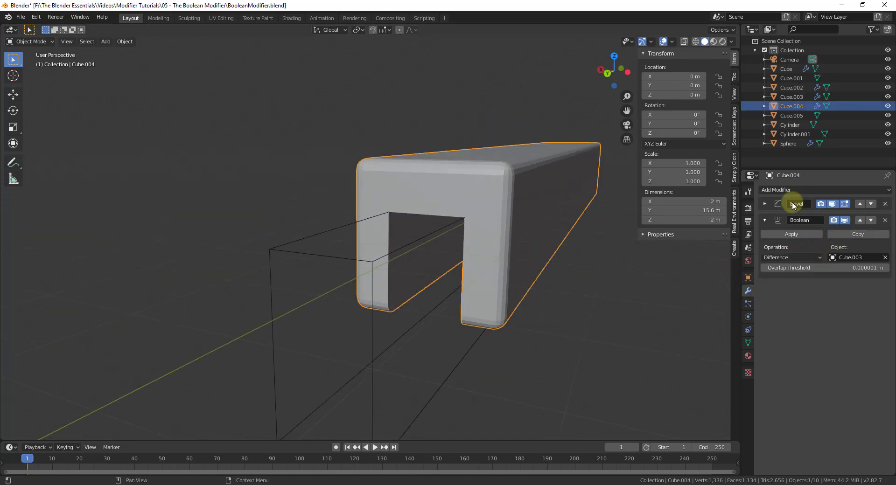
{"action": "left_click", "coordinate": [801, 190]}
{"action": "left_click", "coordinate": [731, 346]}
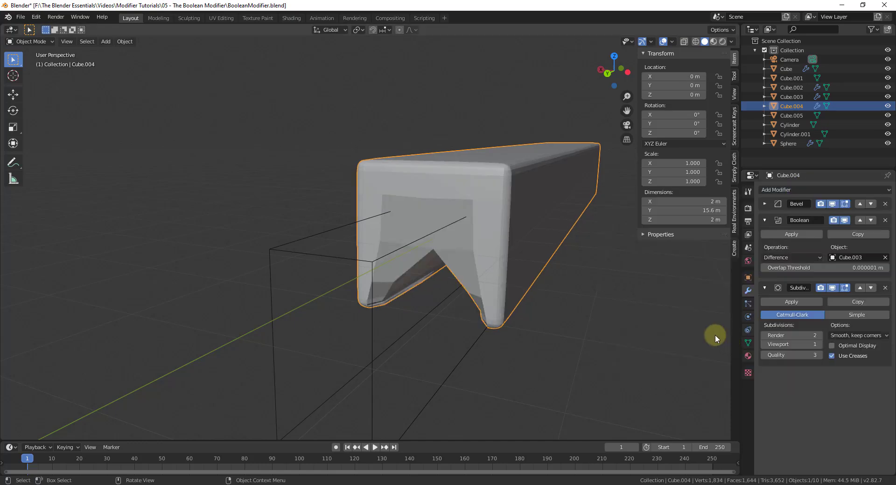
Inspect the distorted channel of the beam and move its Subdivision Surface modifier above the Boolean modifier.
{"action": "middle_click_drag", "start_coordinate": [540, 150], "coordinate": [521, 118]}
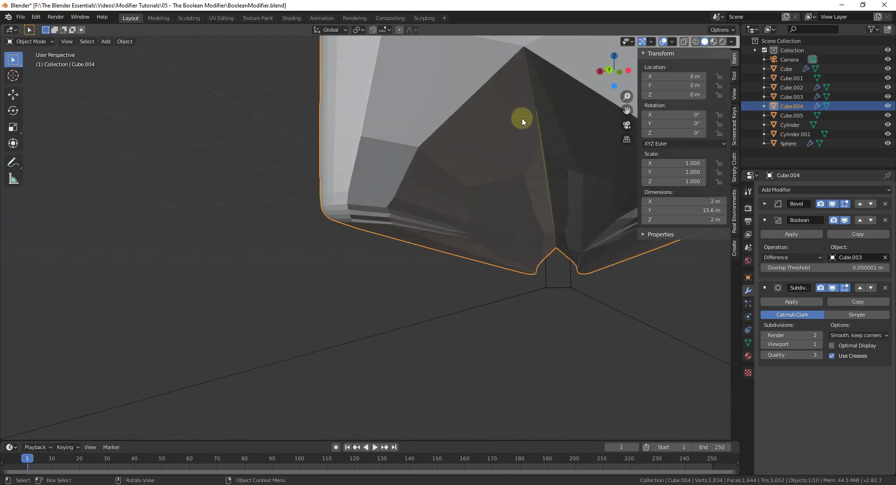
{"action": "scroll", "coordinate": [537, 127], "scroll_direction": "down", "scroll_amount": 3}
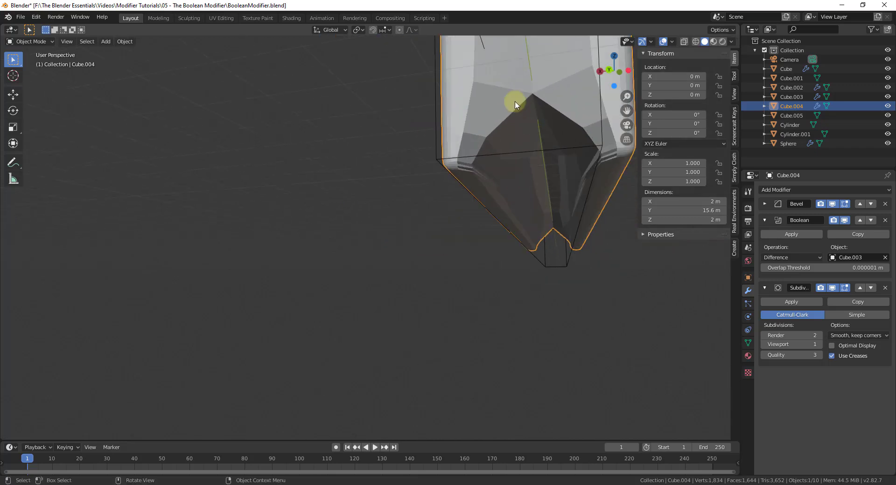
{"action": "middle_click_drag", "start_coordinate": [540, 99], "coordinate": [541, 229]}
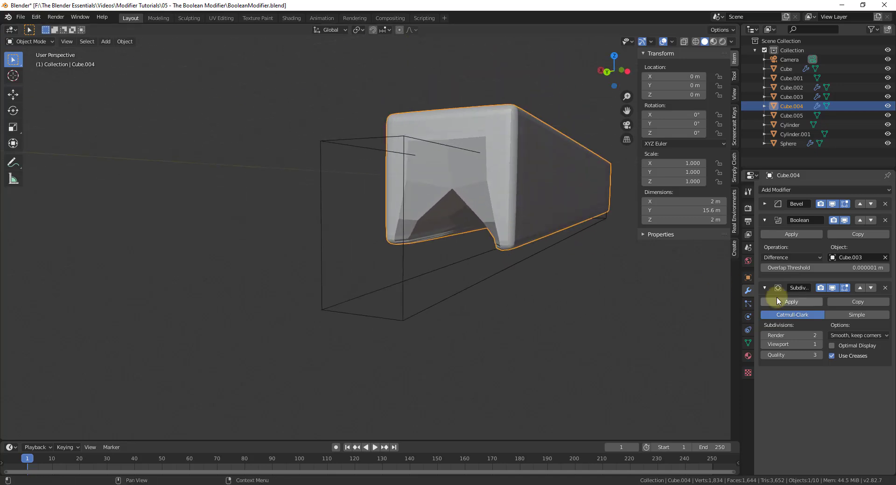
{"action": "left_click", "coordinate": [859, 288]}
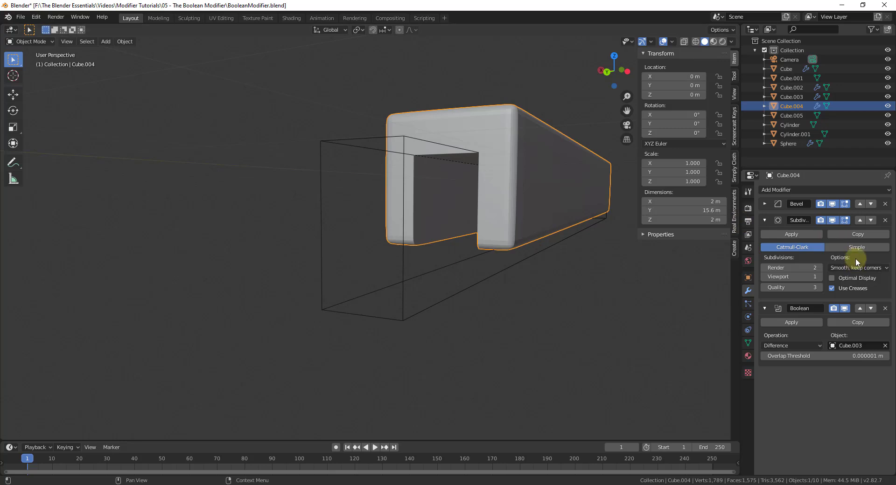
{"action": "middle_click_drag", "start_coordinate": [506, 143], "coordinate": [547, 115]}
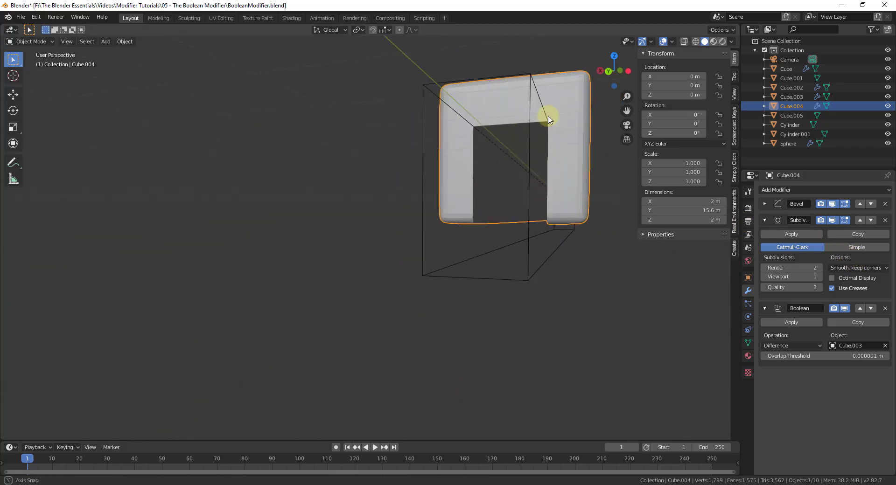
{"action": "mouse_move", "coordinate": [560, 202]}
{"action": "middle_mouse_down"}
{"action": "mouse_move", "coordinate": [556, 191]}
{"action": "mouse_move", "coordinate": [536, 249]}
{"action": "mouse_move", "coordinate": [555, 196]}
{"action": "mouse_move", "coordinate": [547, 190]}
{"action": "middle_mouse_up"}
Add a 2 m UV sphere and move it about -34.7 m along Y.
{"action": "scroll", "coordinate": [546, 188], "scroll_direction": "down", "scroll_amount": 2}
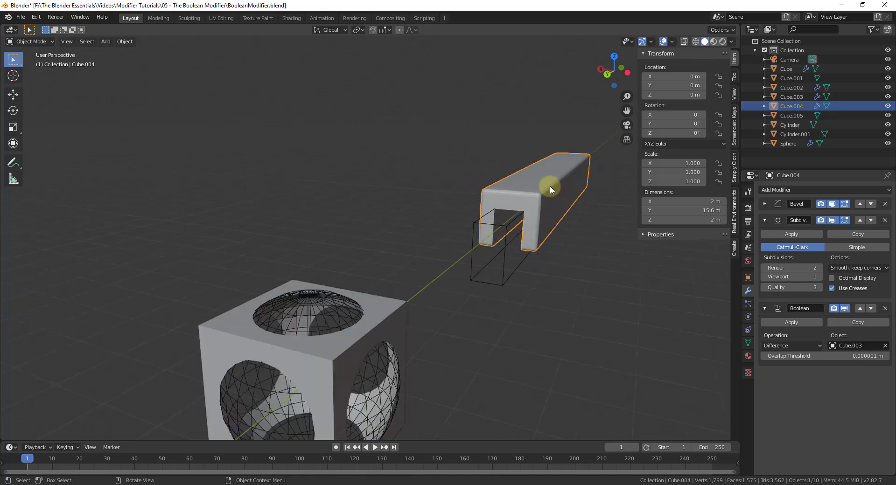
{"action": "scroll", "coordinate": [541, 199], "scroll_direction": "down", "scroll_amount": 2}
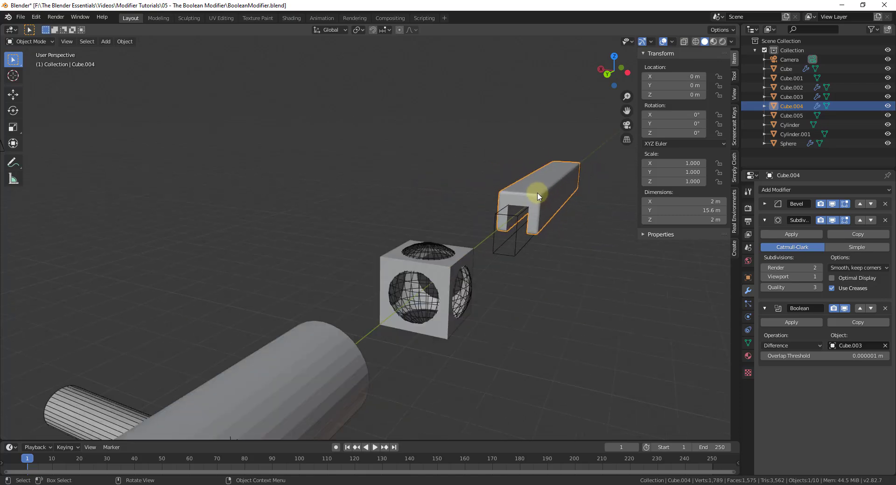
{"action": "scroll", "coordinate": [538, 196], "scroll_direction": "down", "scroll_amount": 6}
{"action": "scroll", "coordinate": [481, 247], "scroll_direction": "up", "scroll_amount": 8}
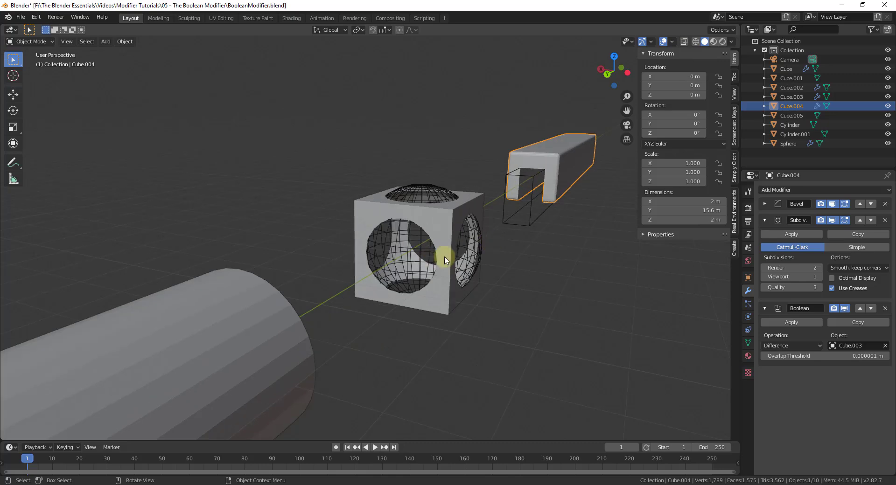
{"action": "scroll", "coordinate": [568, 219], "scroll_direction": "down", "scroll_amount": 3}
{"action": "key", "text": "shift+a"}
{"action": "left_click", "coordinate": [397, 281]}
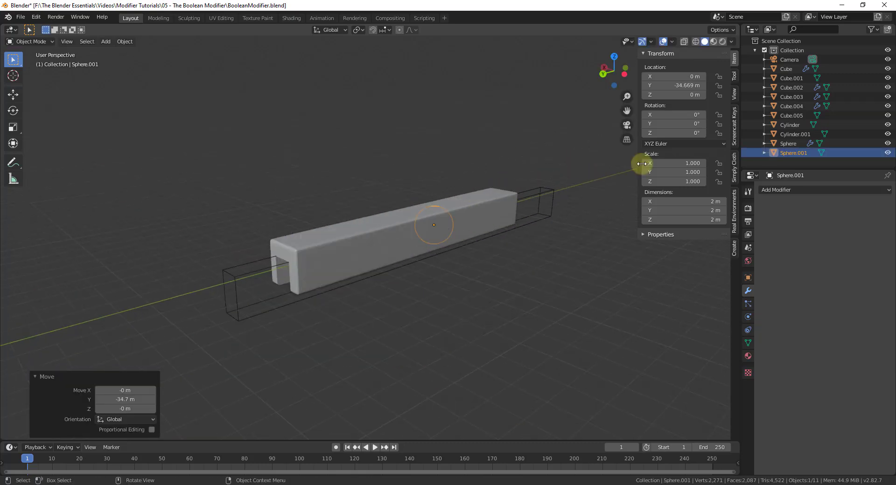
{"action": "key", "text": "KP_Decimal"}
Add a cube at the new sphere, scale it to about 0.392 and raise it about 0.41 m along Z.
{"action": "key", "text": "shift+a"}
{"action": "left_click", "coordinate": [556, 225]}
{"action": "key", "text": "s"}
{"action": "left_click", "coordinate": [464, 233]}
{"action": "scroll", "coordinate": [485, 220], "scroll_direction": "up", "scroll_amount": 4}
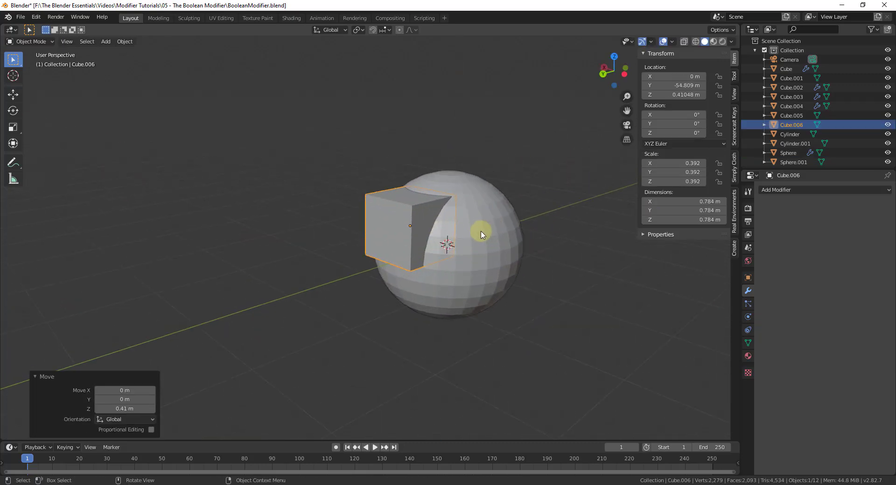
{"action": "key", "text": "g"}
{"action": "key", "text": "z"}
{"action": "left_click", "coordinate": [503, 228]}
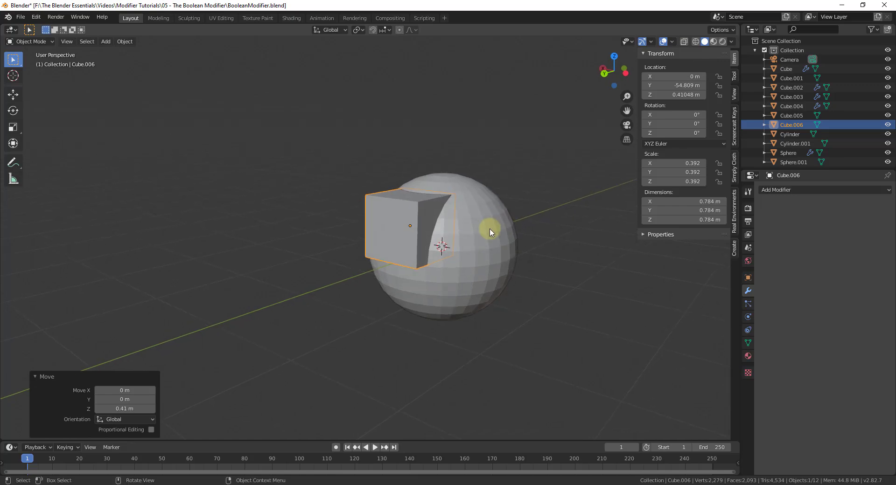
Add a Boolean modifier with the Difference operation to the new sphere, using the overlapping cube (Cube.006) as its object.
{"action": "left_click", "coordinate": [486, 230]}
{"action": "left_click", "coordinate": [792, 191]}
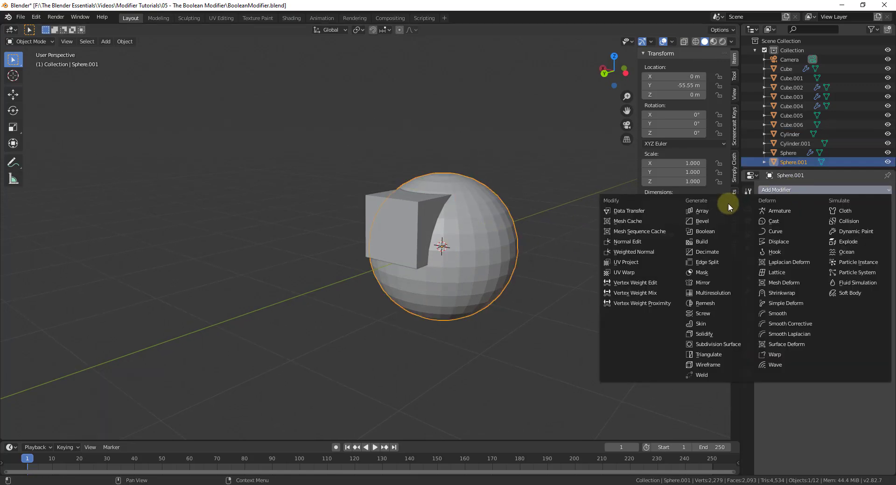
{"action": "left_click", "coordinate": [704, 231]}
{"action": "left_click", "coordinate": [885, 242]}
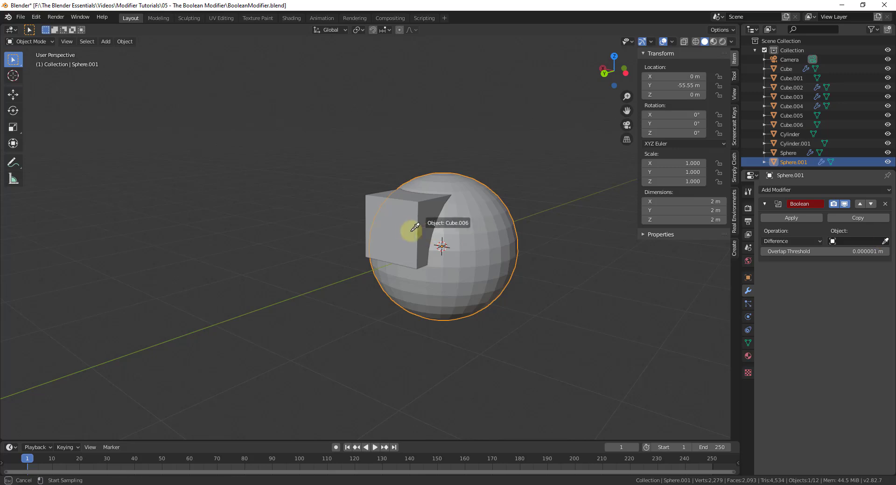
{"action": "left_click", "coordinate": [410, 230]}
Set the cutter cube's viewport display to Wire so the cut in the sphere can be seen.
{"action": "left_click", "coordinate": [410, 230]}
{"action": "left_click", "coordinate": [748, 277]}
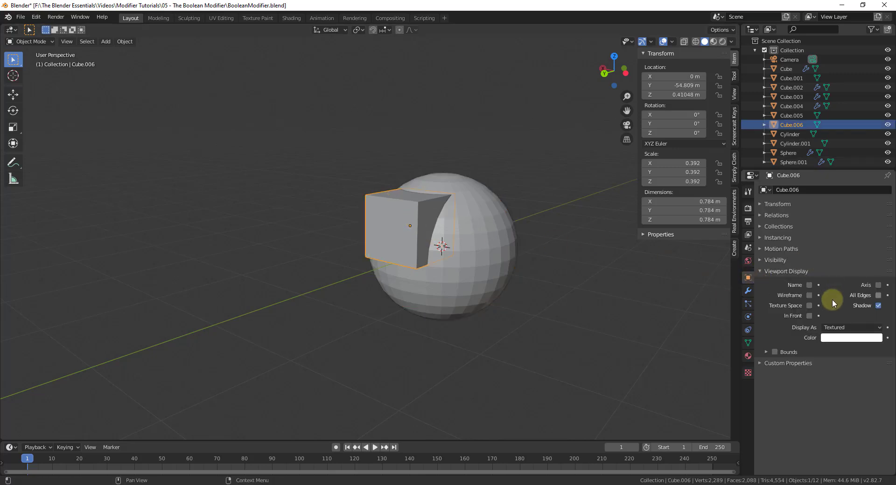
{"action": "left_click", "coordinate": [837, 327]}
{"action": "left_click", "coordinate": [839, 348]}
{"action": "left_click", "coordinate": [514, 275]}
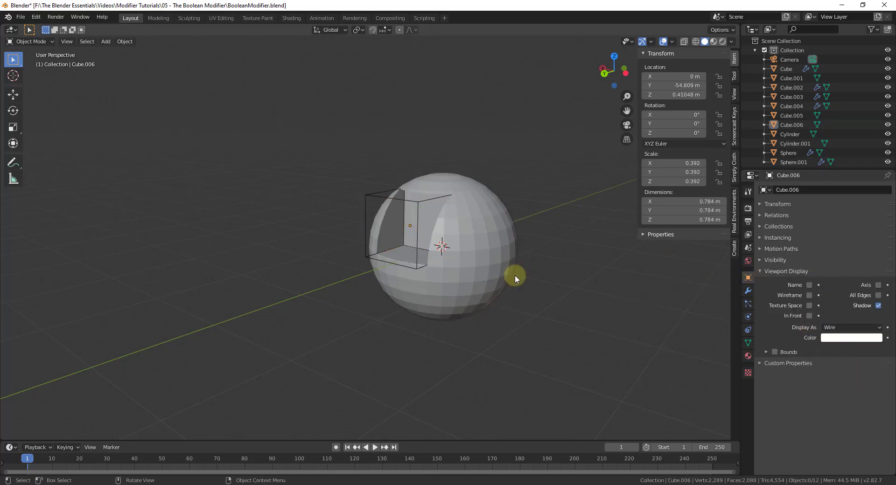
{"action": "scroll", "coordinate": [440, 201], "scroll_direction": "up", "scroll_amount": 3}
{"action": "middle_click_drag", "start_coordinate": [440, 201], "coordinate": [581, 184]}
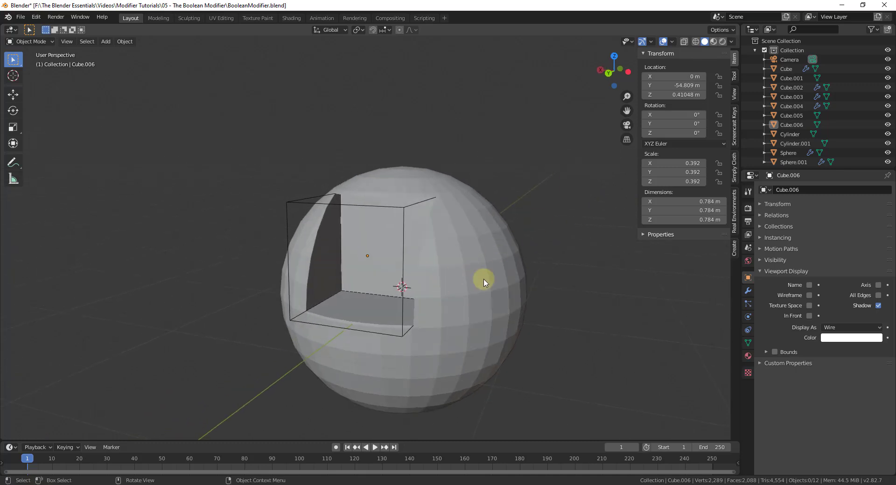
Add a Subdivision Surface modifier to the cut sphere after its Boolean modifier and examine the cut's surfaces.
{"action": "left_click", "coordinate": [376, 289]}
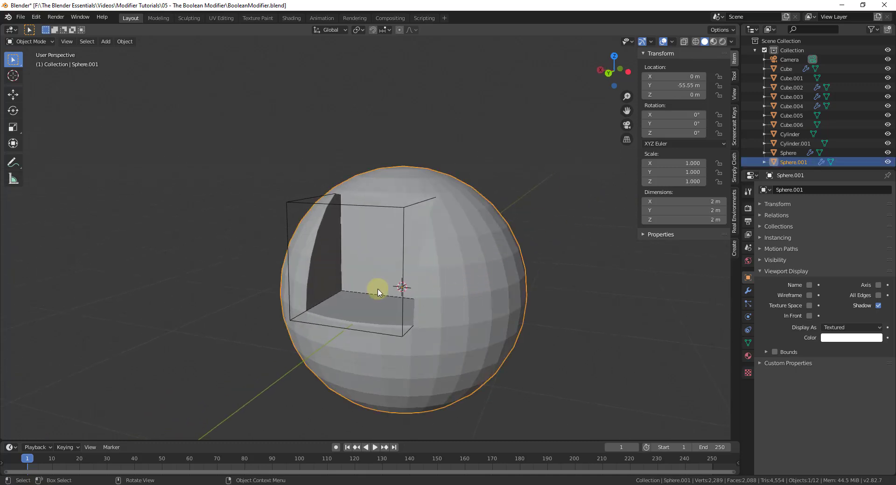
{"action": "left_click", "coordinate": [746, 291]}
{"action": "left_click", "coordinate": [788, 189]}
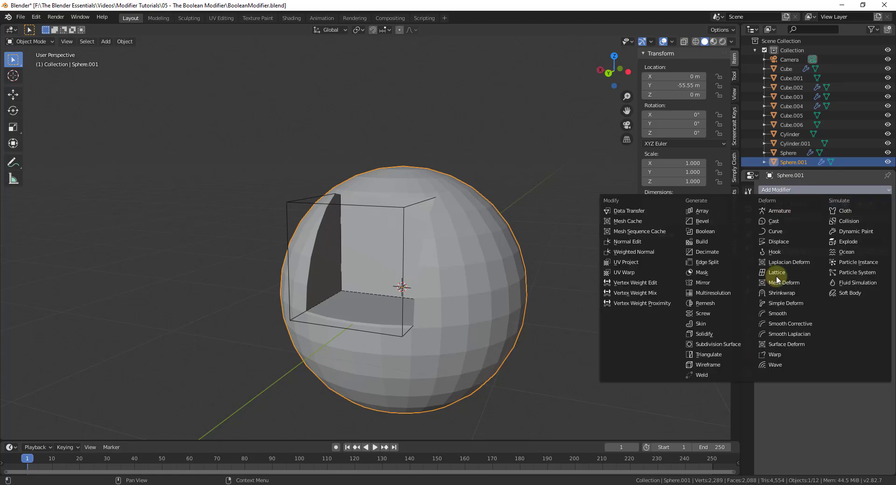
{"action": "left_click", "coordinate": [716, 346]}
{"action": "middle_click_drag", "start_coordinate": [540, 208], "coordinate": [390, 253]}
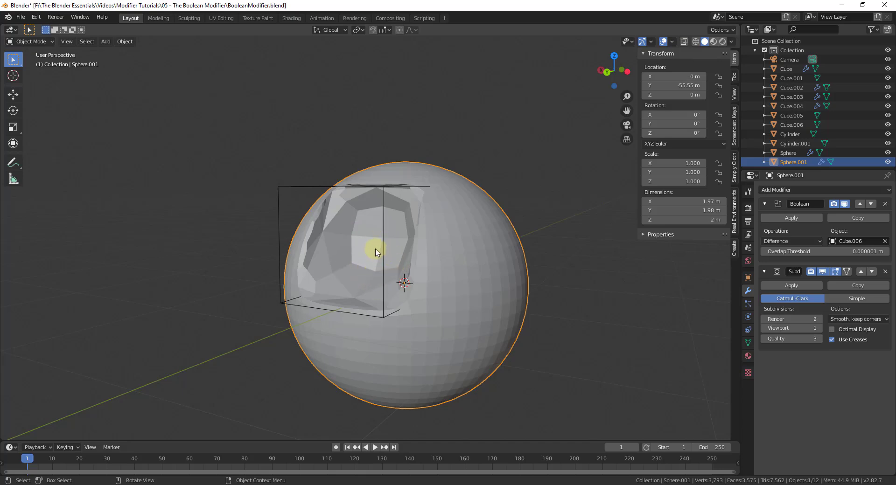
Move the sphere's Subdivision Surface modifier above the Boolean modifier and set its viewport subdivisions to 2.
{"action": "left_click", "coordinate": [859, 272]}
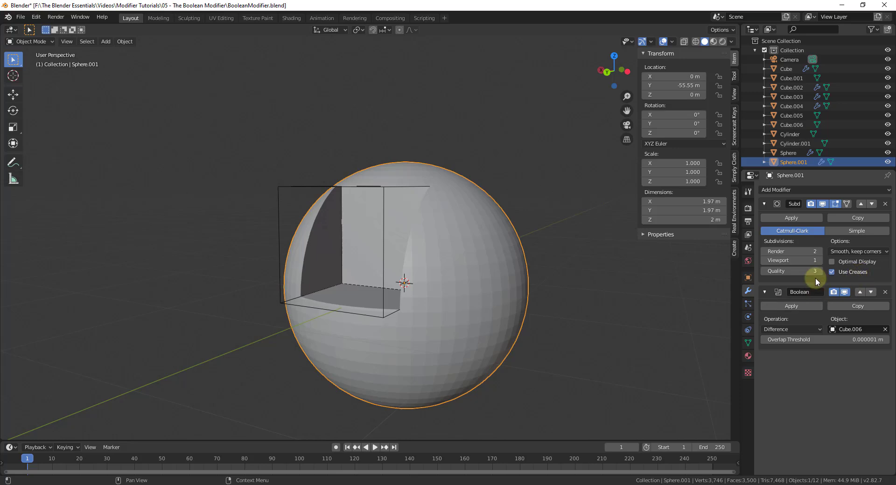
{"action": "left_click", "coordinate": [820, 262]}
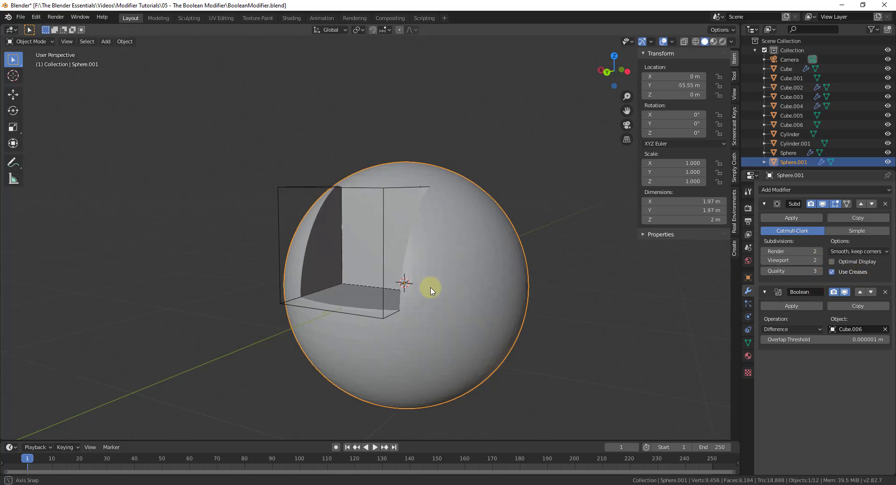
{"action": "middle_click_drag", "start_coordinate": [430, 286], "coordinate": [413, 368]}
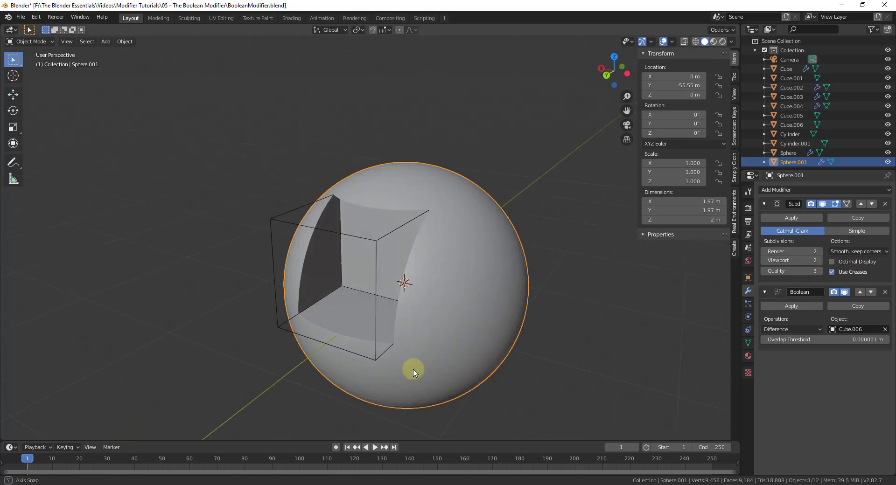
Raise the wireframe cutter cube about 0.178 m along Z to shift the cut in the sphere.
{"action": "left_click", "coordinate": [377, 254]}
{"action": "key", "text": "g"}
{"action": "key", "text": "z"}
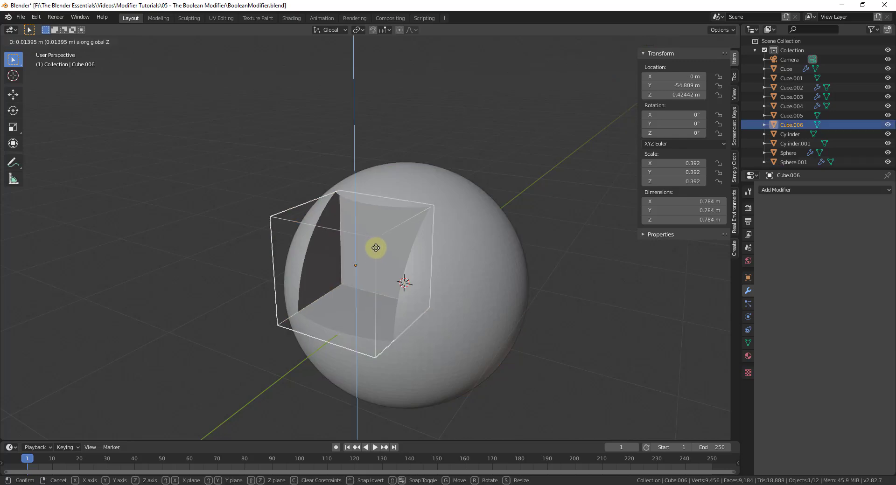
{"action": "left_click", "coordinate": [378, 224]}
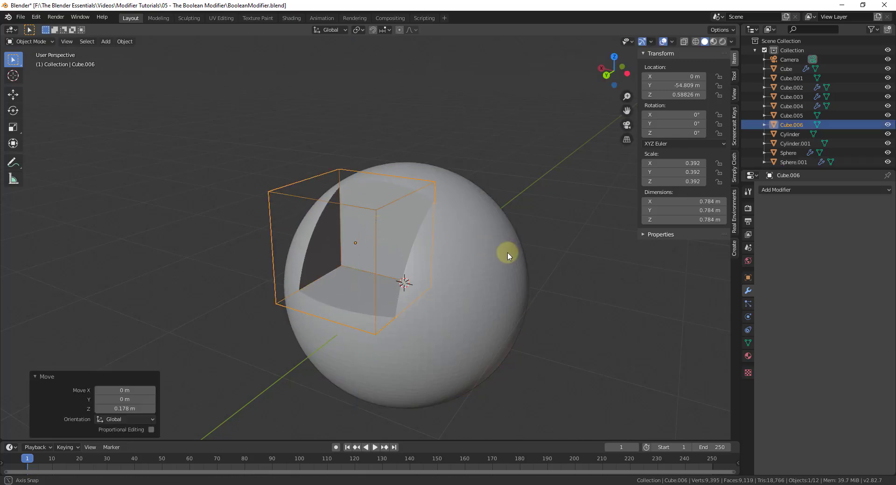
{"action": "middle_click_drag", "start_coordinate": [509, 254], "coordinate": [464, 236]}
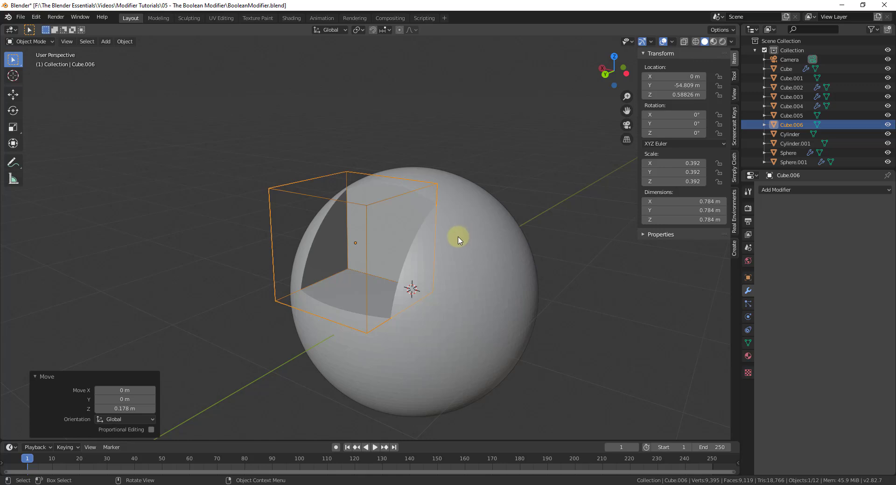